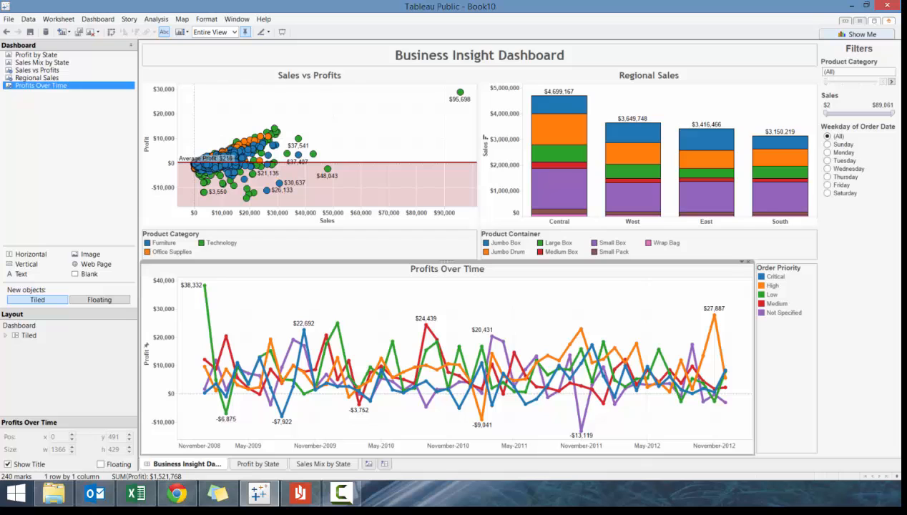
Add a new worksheet and chart Sales by Customer Segment, with Customer Segment on rows and Sales on columns.
left_click(342, 464)
left_click(368, 464)
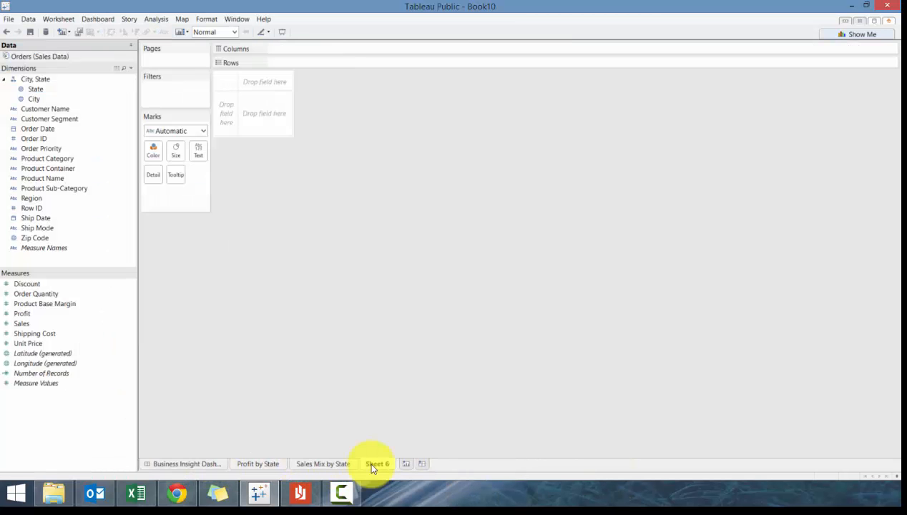
left_click(874, 38)
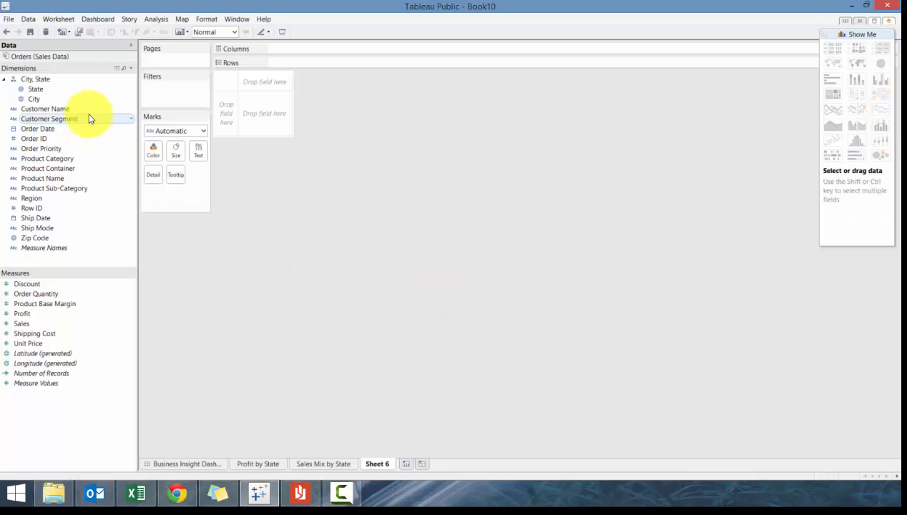
left_click_drag(80, 120, 331, 68)
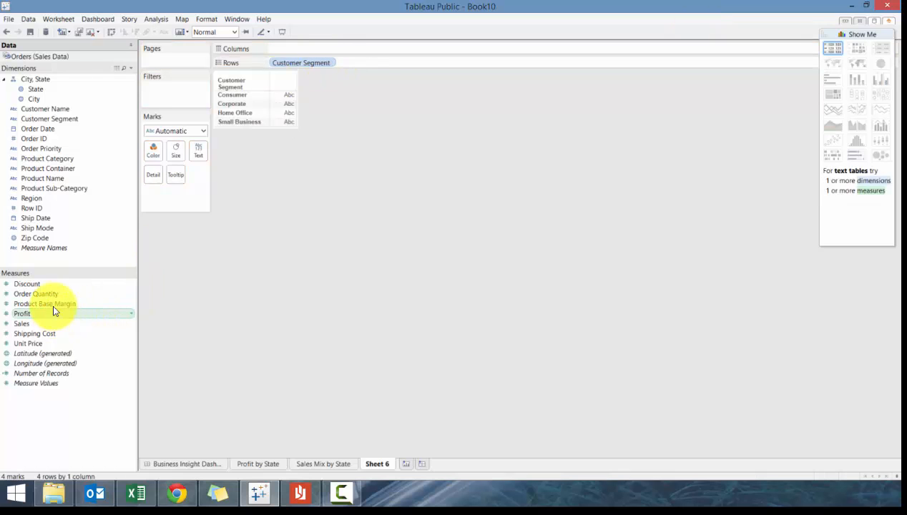
left_click_drag(41, 324, 255, 56)
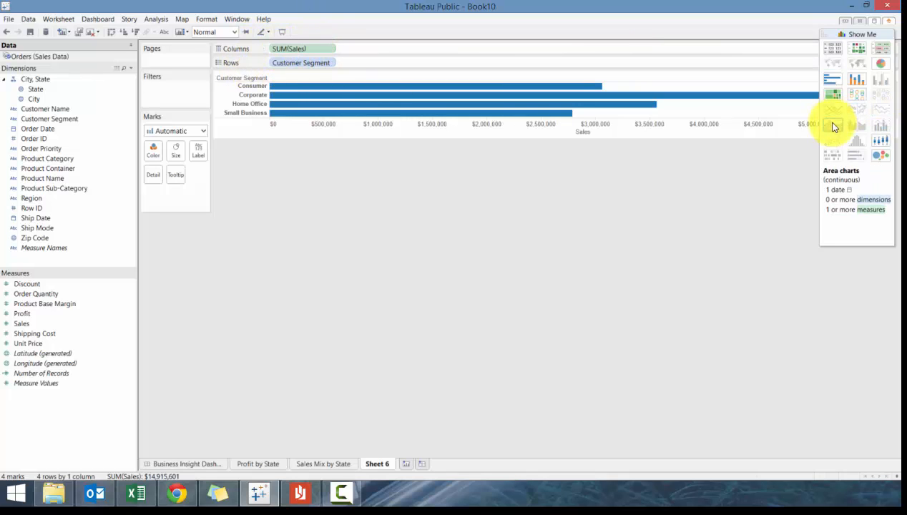
Convert the Sales by Customer Segment bar chart into a treemap.
left_click(833, 95)
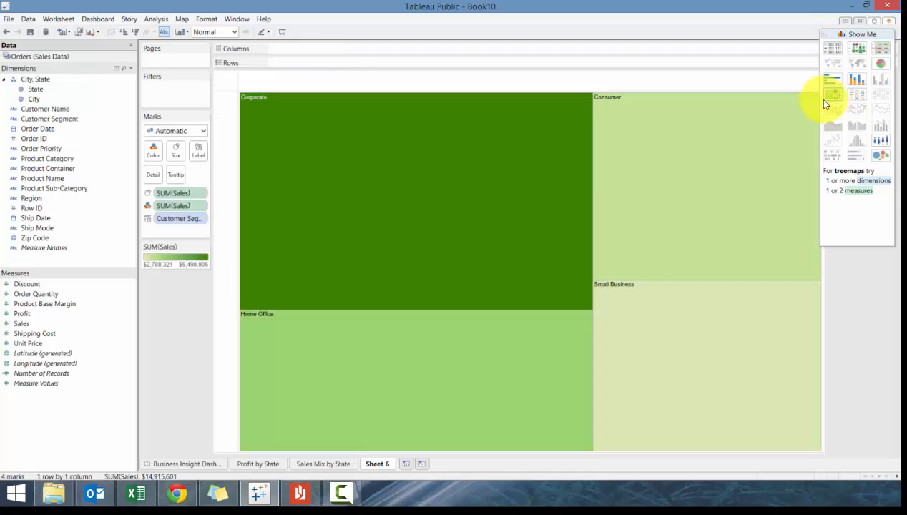
left_click(840, 34)
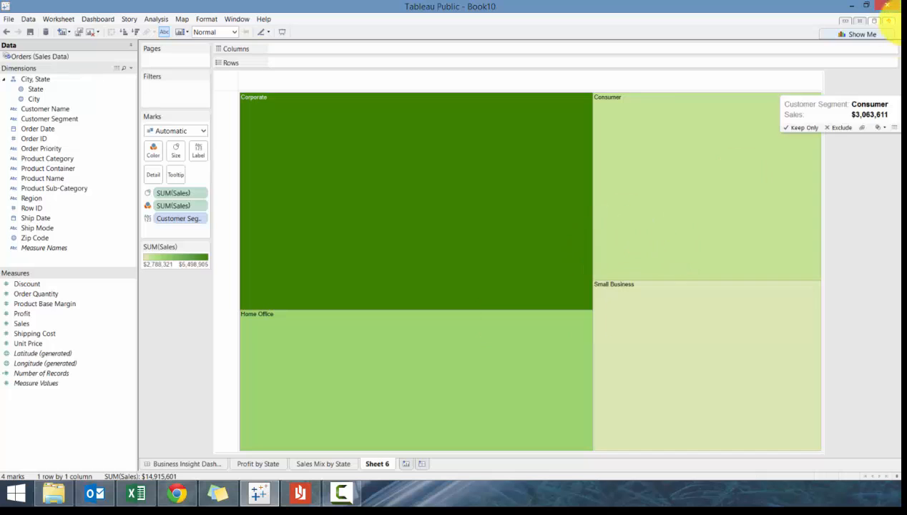
left_click(860, 34)
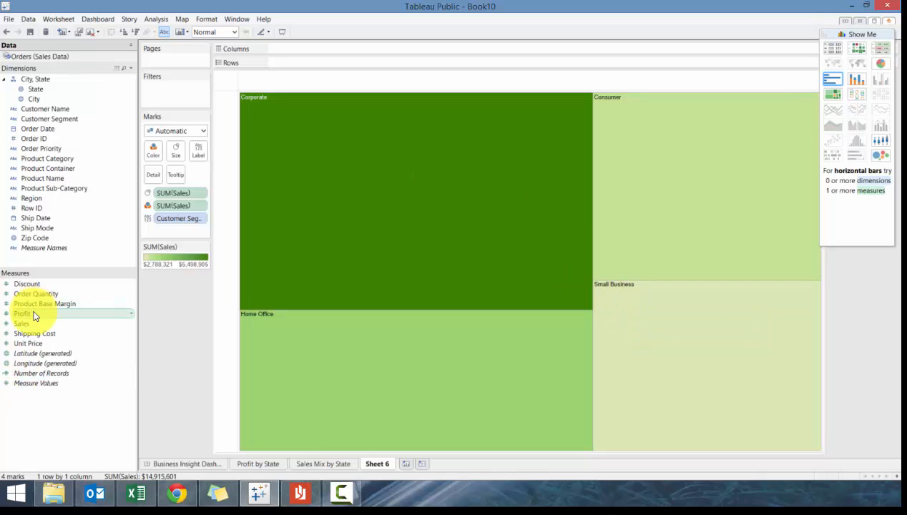
Color the treemap by Profit and replace Customer Segment with Product Sub-Category as its label dimension.
left_click_drag(36, 313, 153, 150)
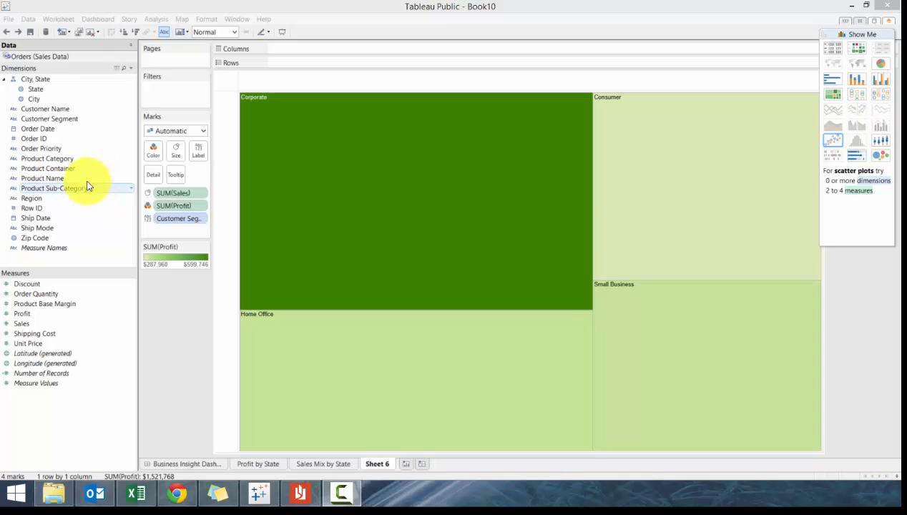
left_click_drag(84, 189, 178, 220)
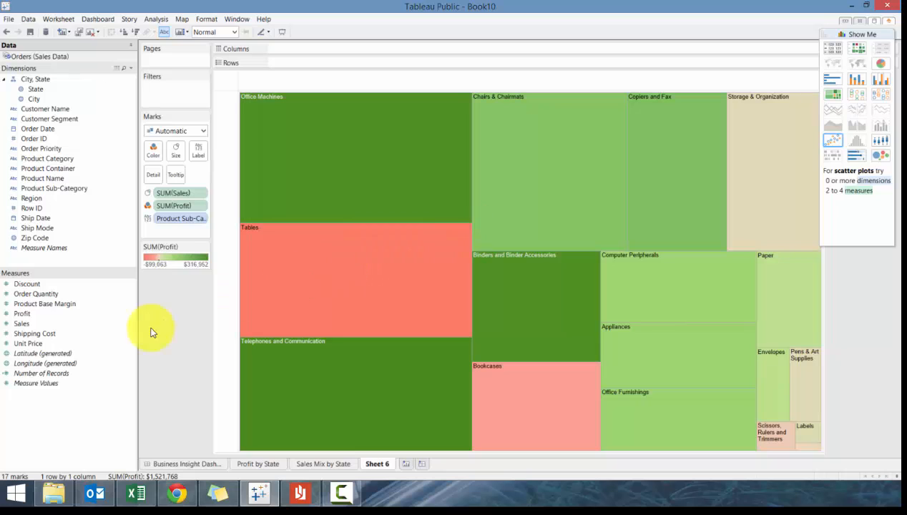
mouse_move(339, 283)
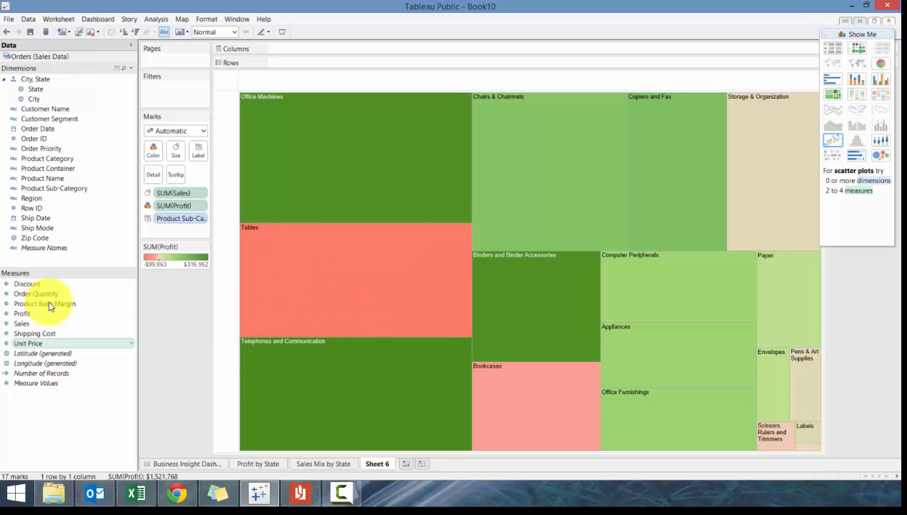
Label the treemap tiles with Sales and Profit and give them a black border.
left_click_drag(42, 323, 195, 149)
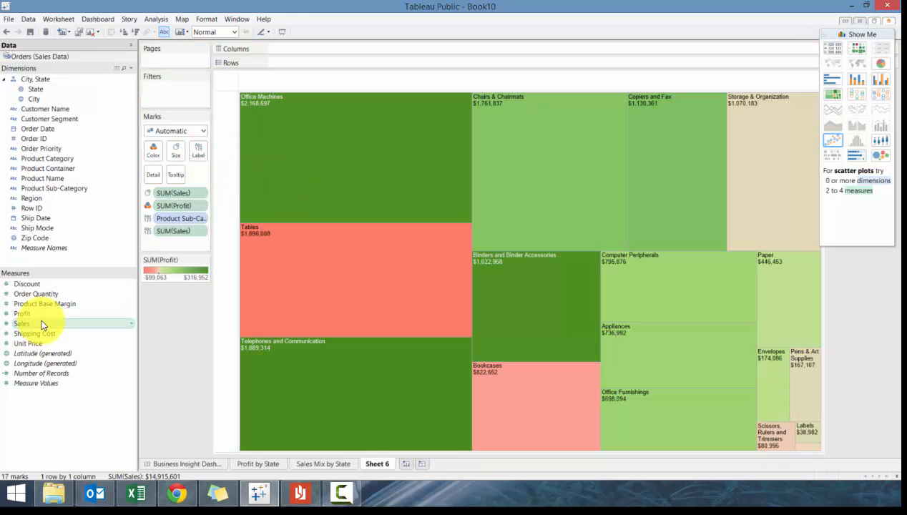
left_click_drag(25, 314, 193, 152)
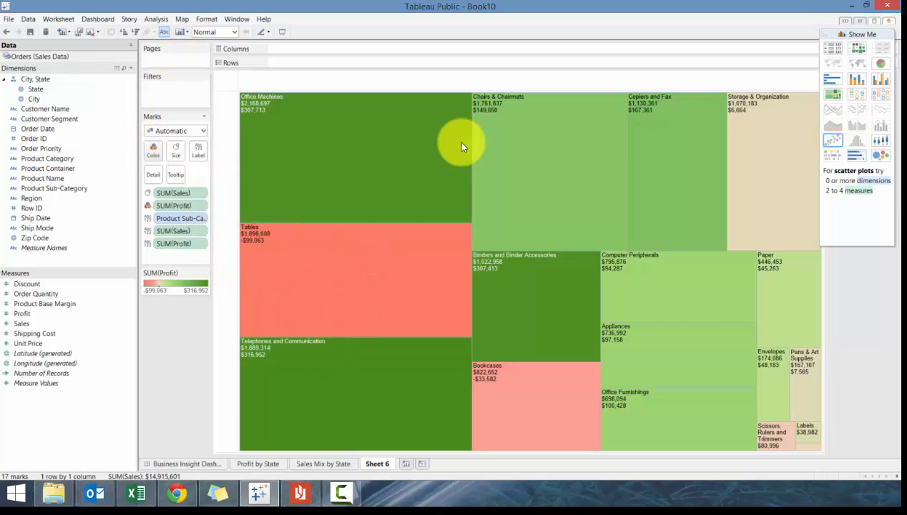
left_click(153, 149)
left_click(192, 228)
left_click(181, 274)
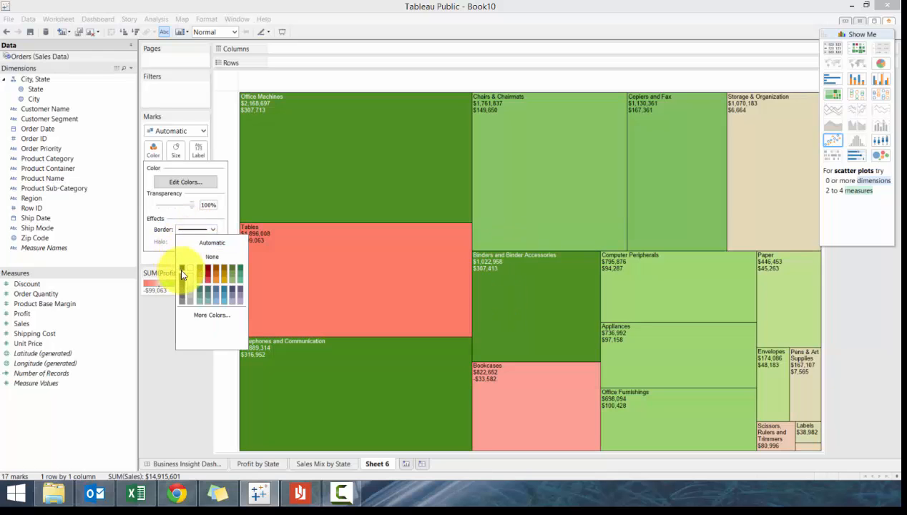
left_click(469, 433)
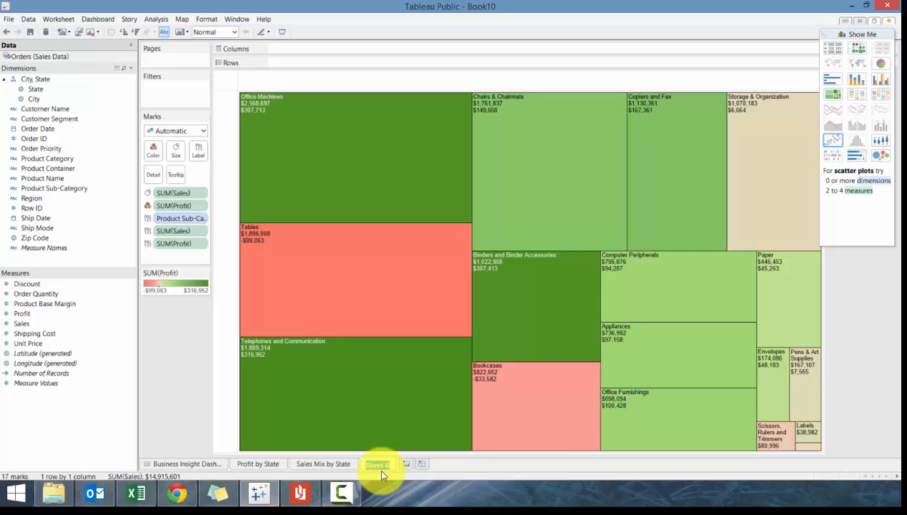
Rename the treemap worksheet as "Tree Map - Product Sub Category".
type("Tree Map - Product")
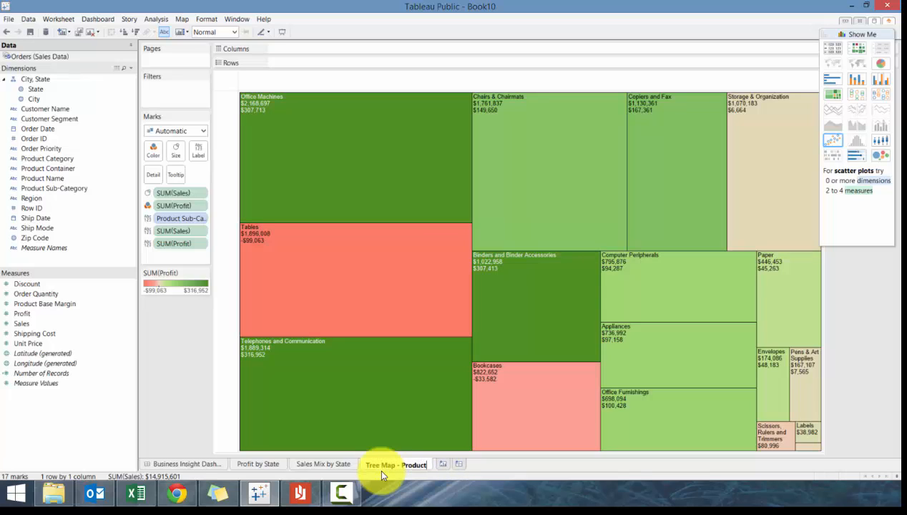
type(" Sub Category")
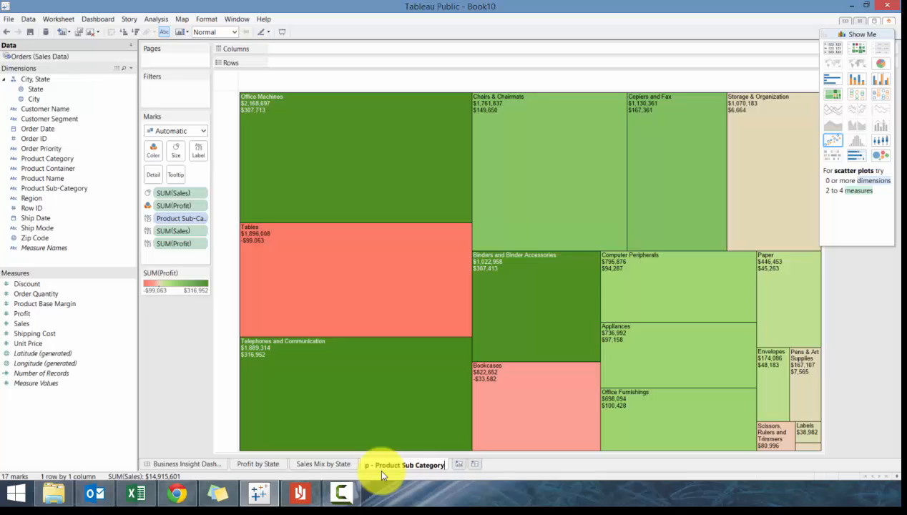
key("Return")
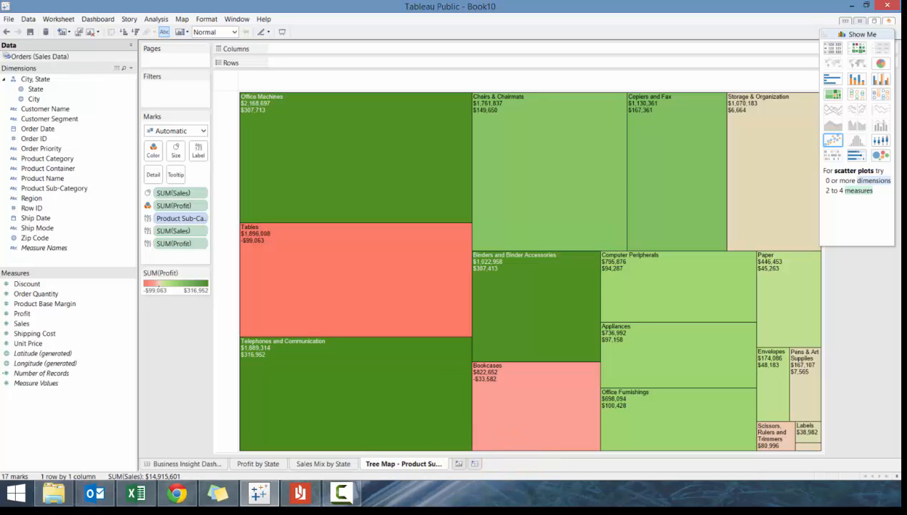
Create a packed bubbles chart of Sales by Product Container on a new worksheet.
left_click(458, 463)
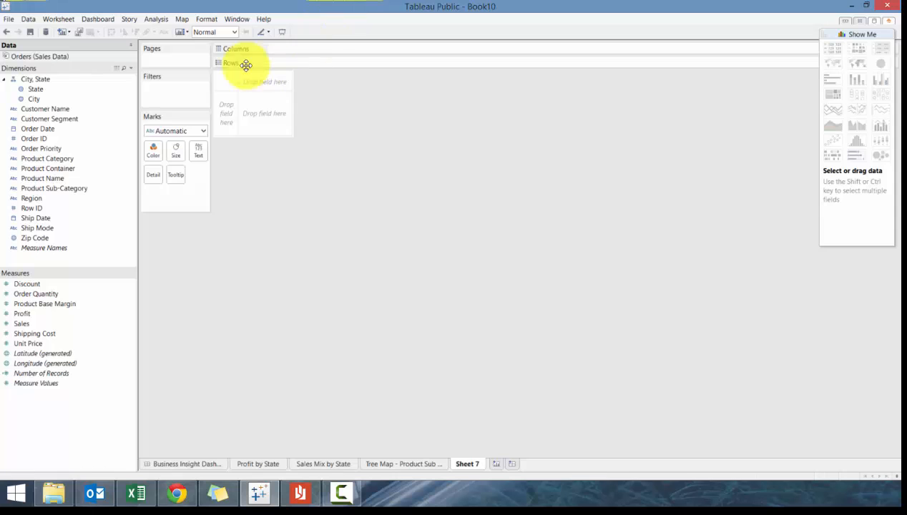
left_click(60, 168)
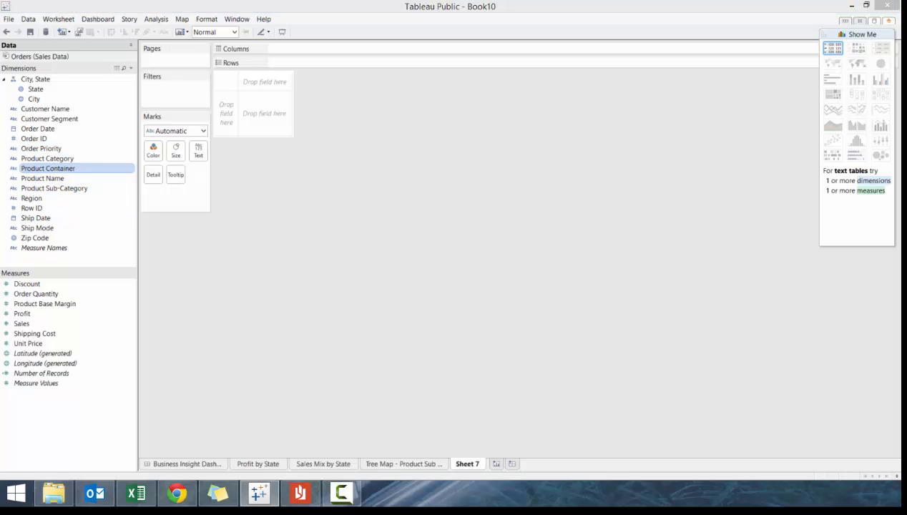
left_click(70, 325)
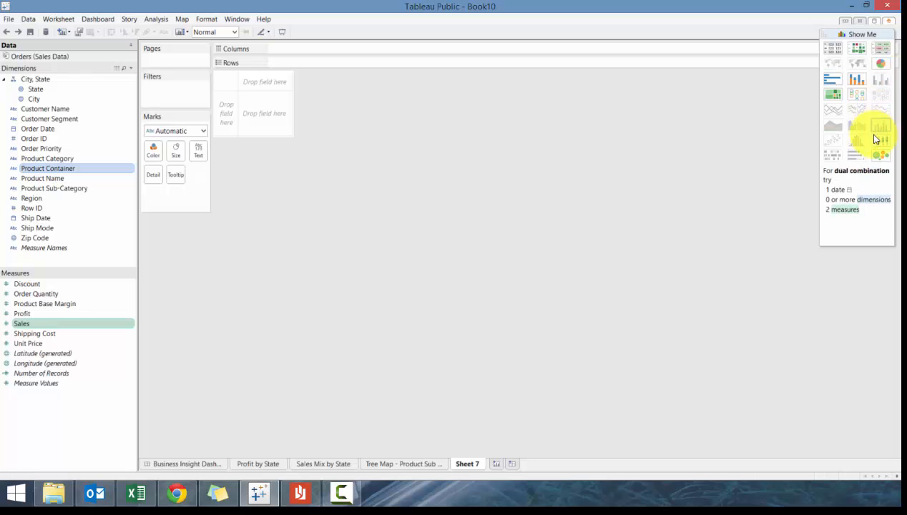
left_click(874, 163)
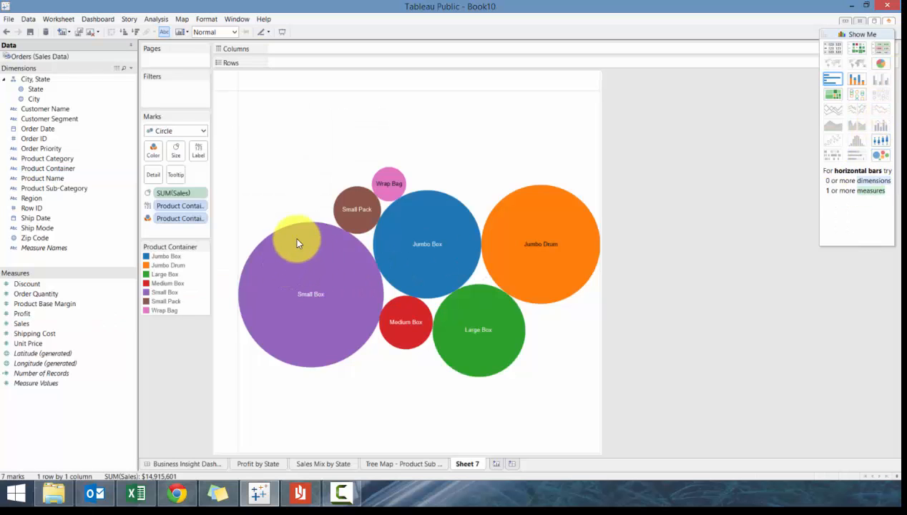
Give the bubbles a black border and add Sales to their labels.
left_click(159, 157)
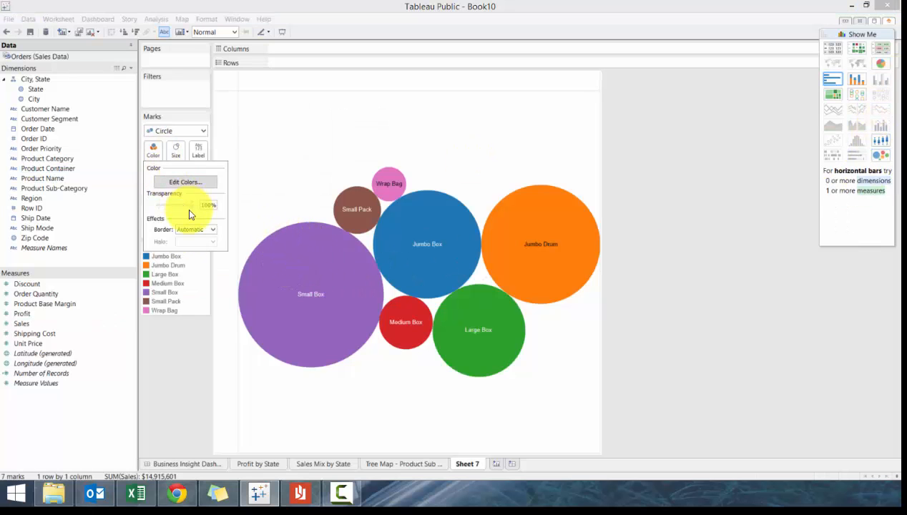
left_click(190, 230)
left_click(182, 269)
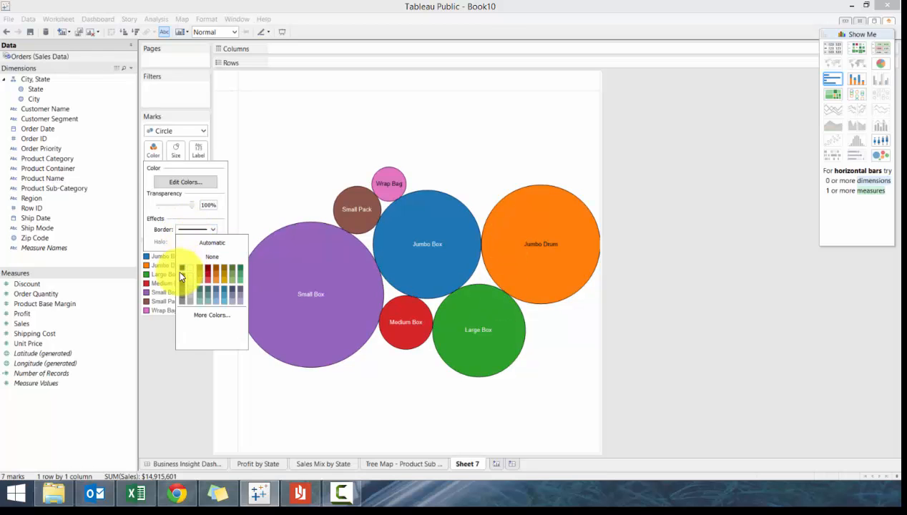
left_click(54, 317)
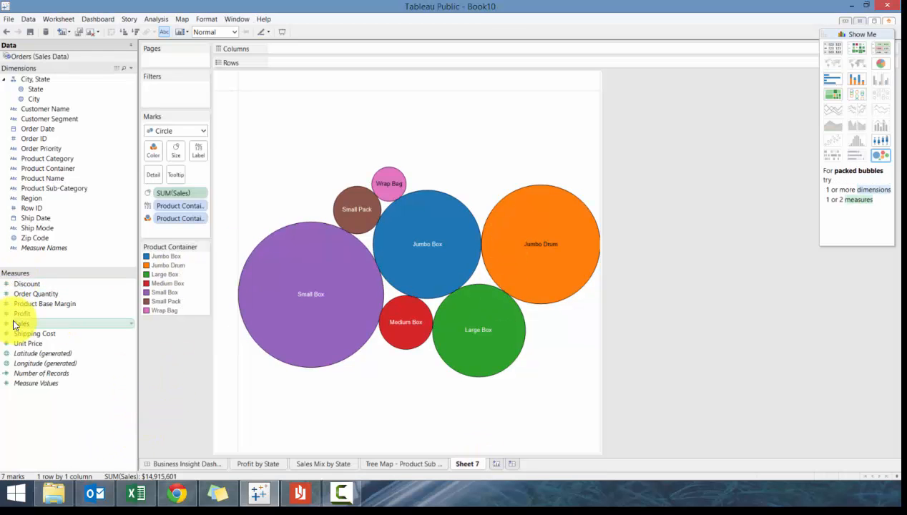
left_click_drag(20, 323, 198, 152)
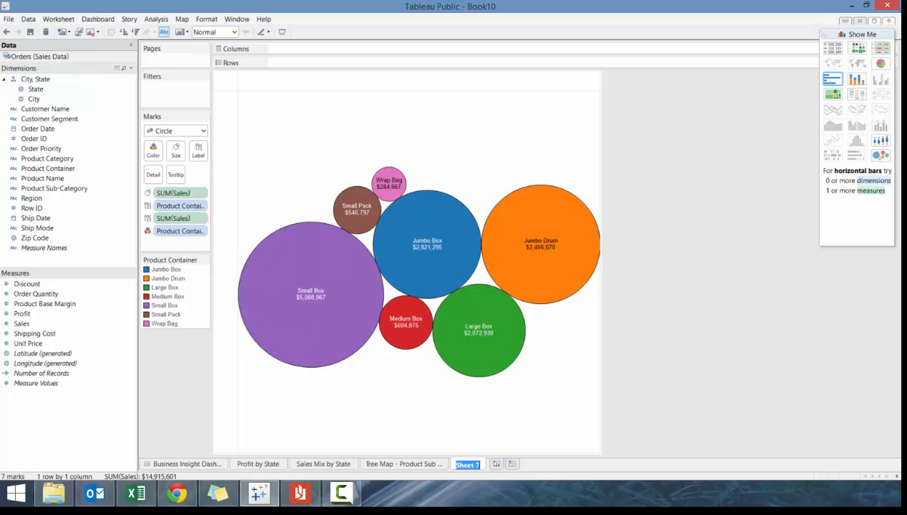
Rename the bubble chart worksheet as "Bubble Chart - Product Container".
type("Bublle")
key("BackSpace")
key("BackSpace")
type("le Char")
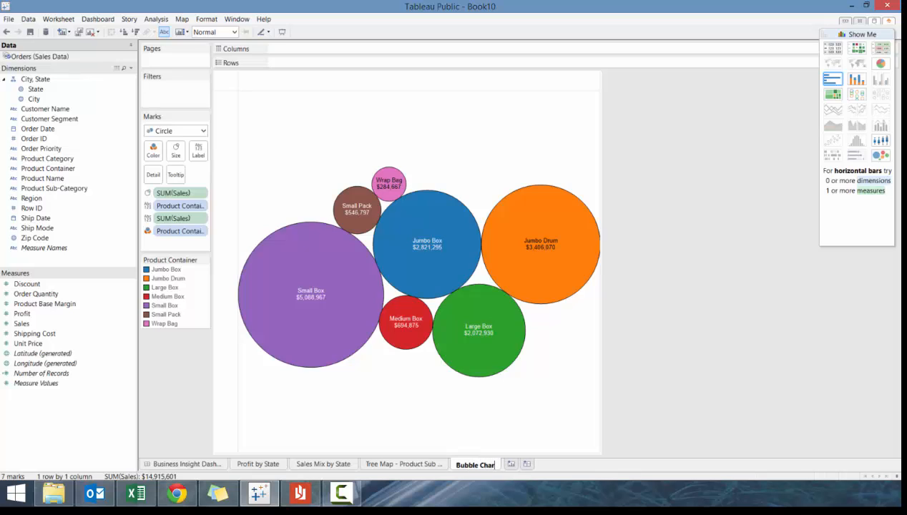
type("t - Product Container")
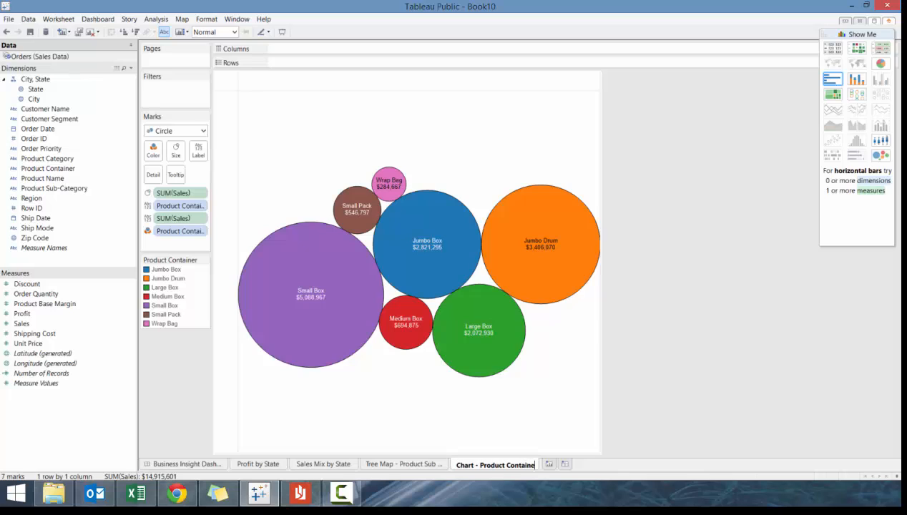
key("Return")
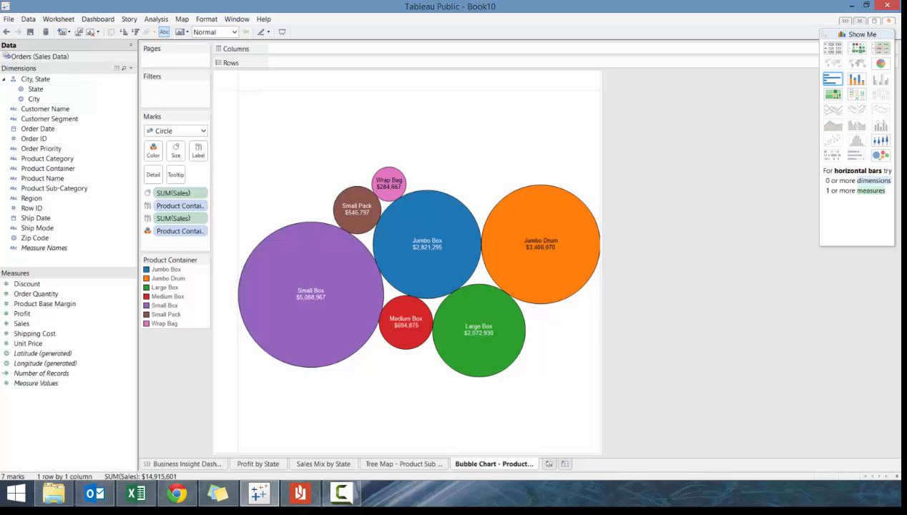
On a new worksheet, build a treemap of Sales by Product Name and change its mark type to Text.
left_click(549, 464)
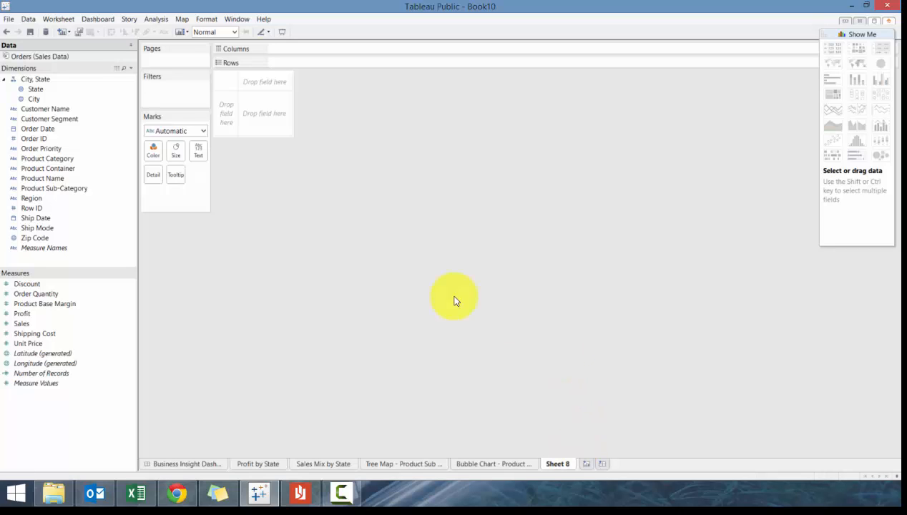
left_click(62, 178)
left_click(25, 323, "ctrl")
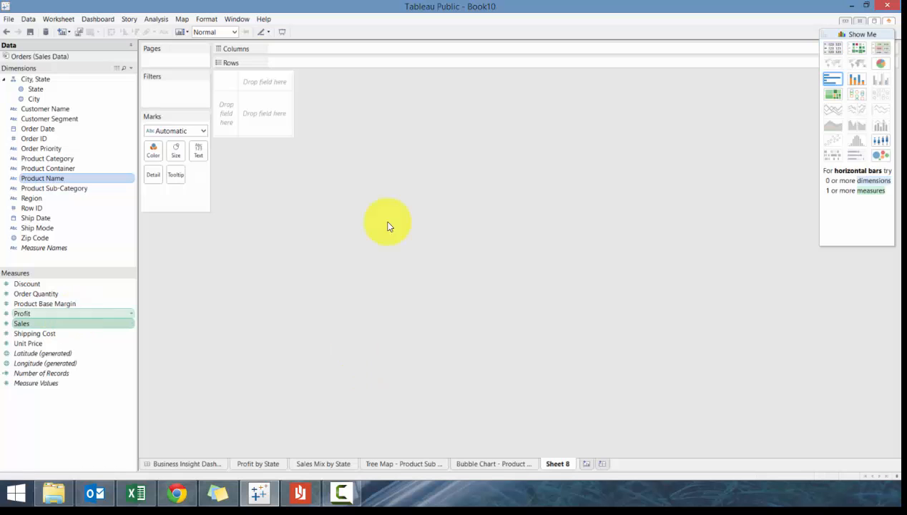
left_click(832, 94)
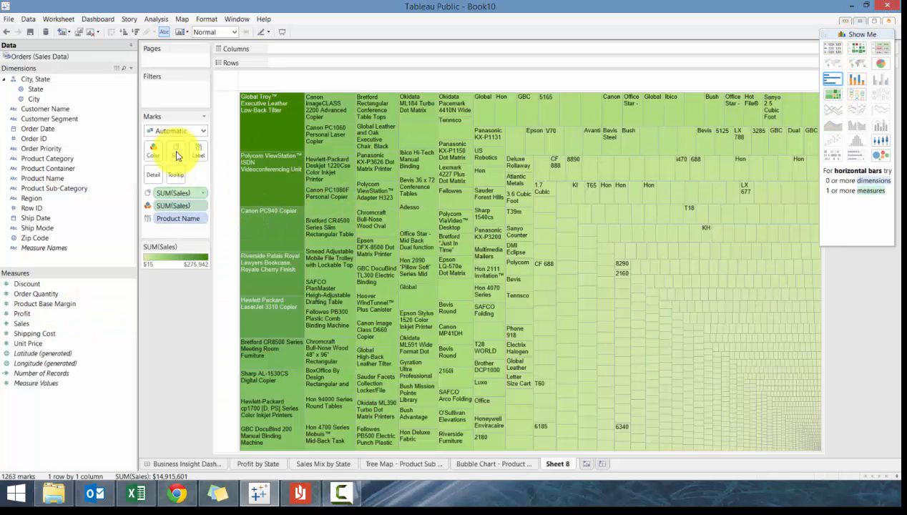
left_click(174, 132)
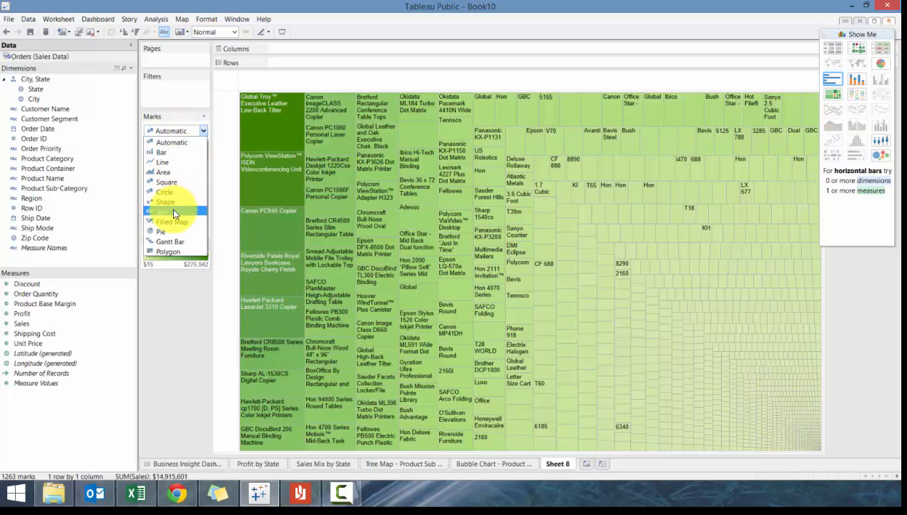
left_click(488, 222)
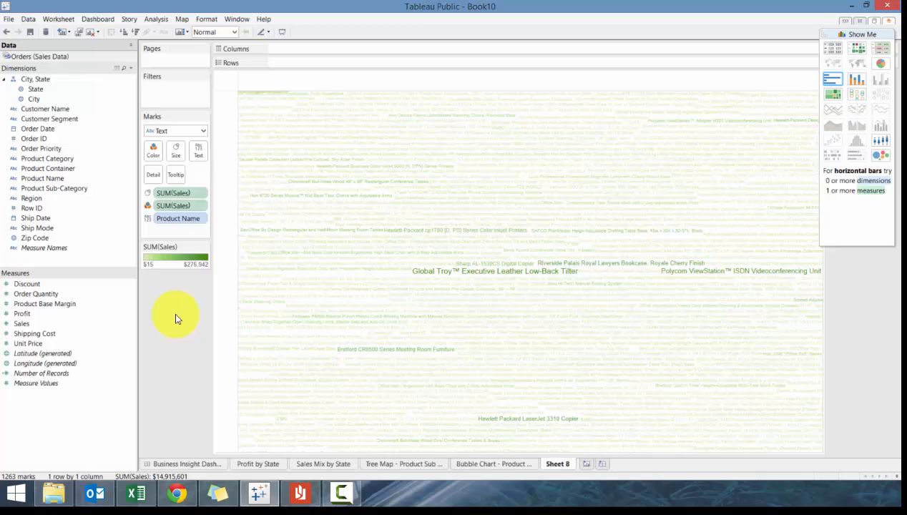
Replace Product Name with Customer Segment as the word cloud's text field and hide the chart suggestions.
left_click(78, 118)
left_click_drag(72, 118, 178, 218)
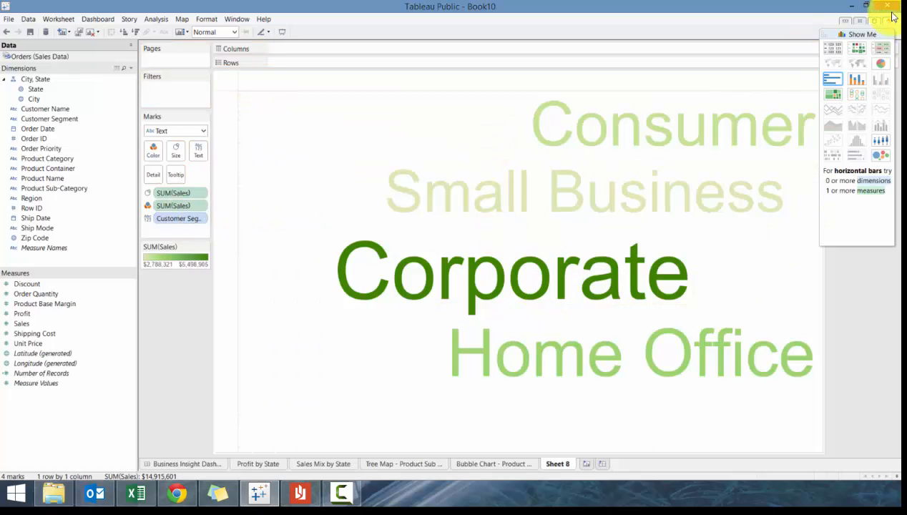
left_click(867, 32)
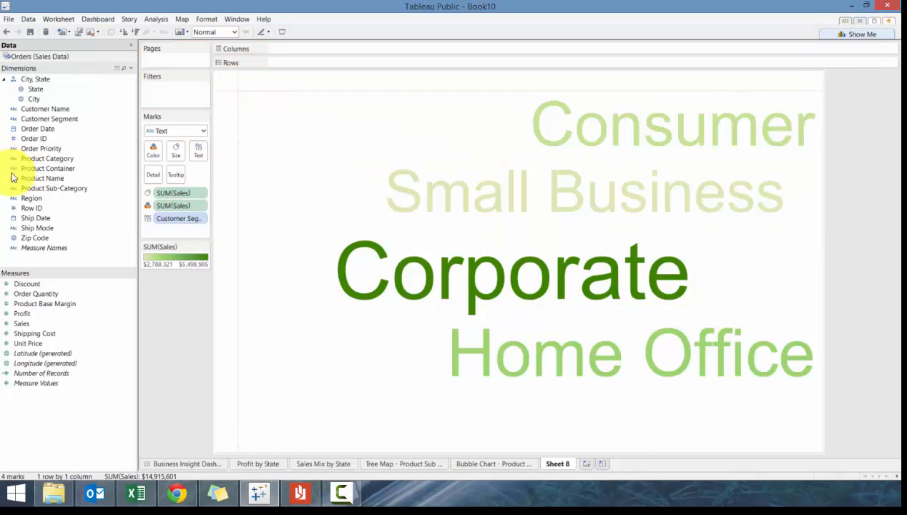
Try Customer Name in place of Customer Segment as the word cloud's text field, and settle on State.
left_click_drag(68, 109, 186, 223)
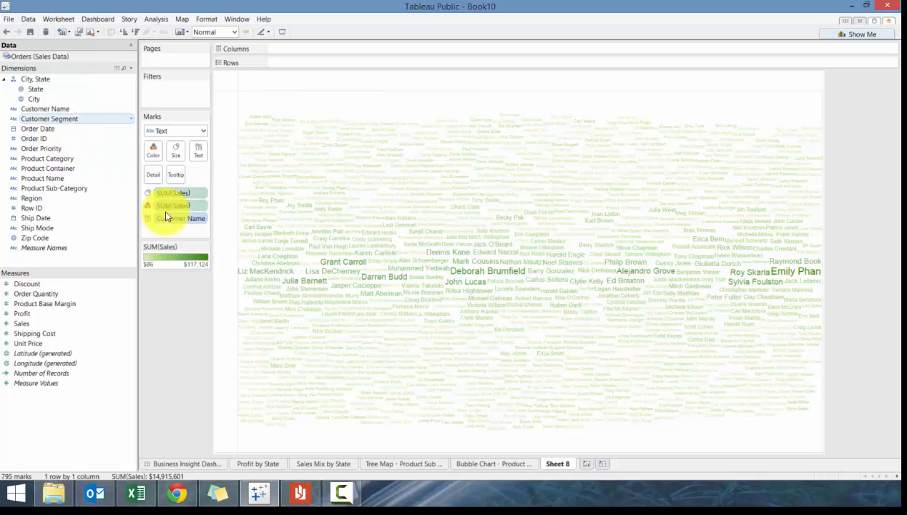
mouse_move(177, 218)
left_mouse_down()
mouse_move(183, 224)
mouse_move(32, 116)
mouse_move(37, 89)
mouse_move(198, 229)
mouse_move(180, 223)
left_mouse_up()
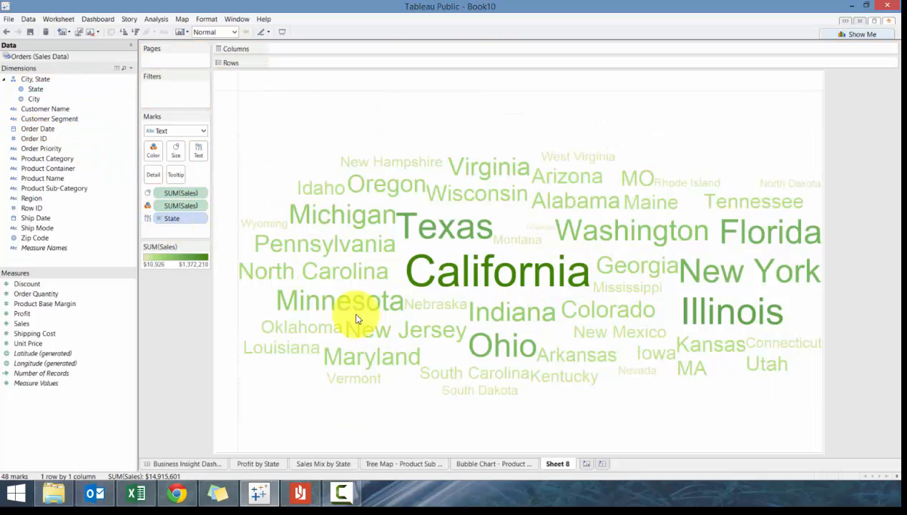
left_click_drag(35, 89, 460, 157)
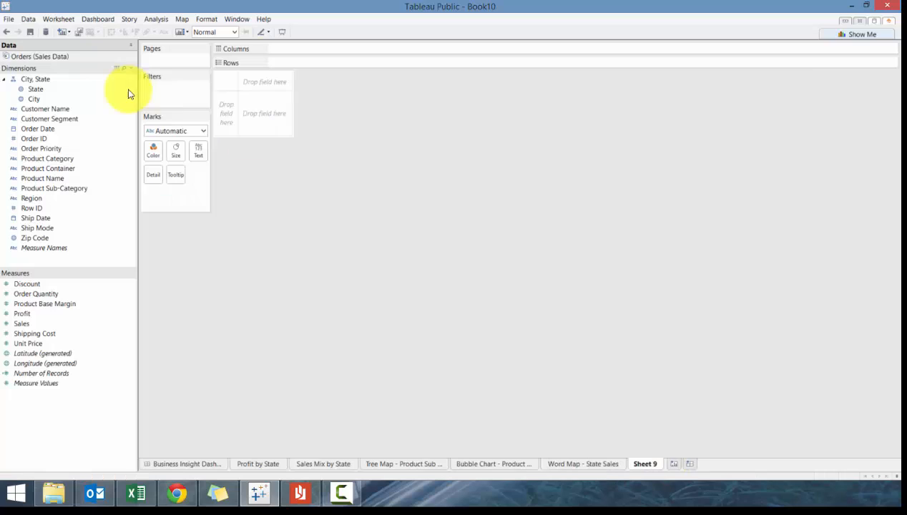
Build a treemap of Sales by State on the blank worksheet.
left_click(91, 90)
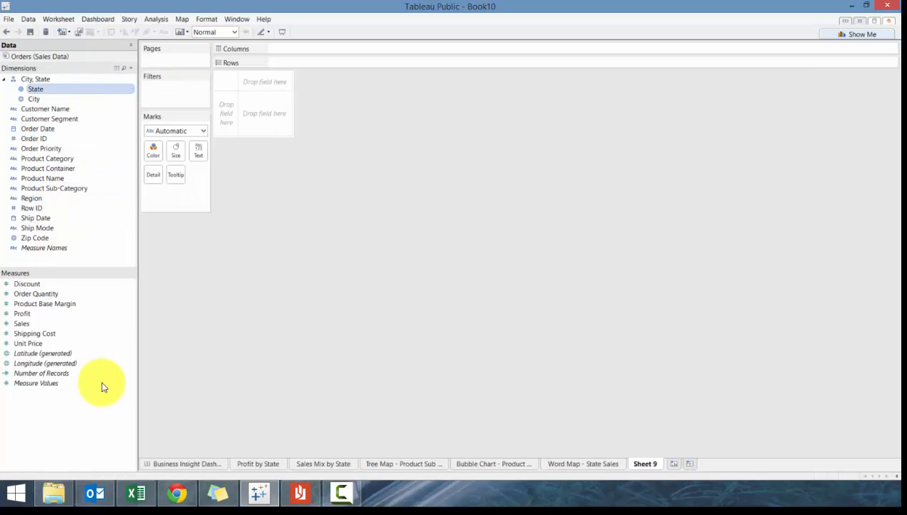
left_click(130, 323, "ctrl")
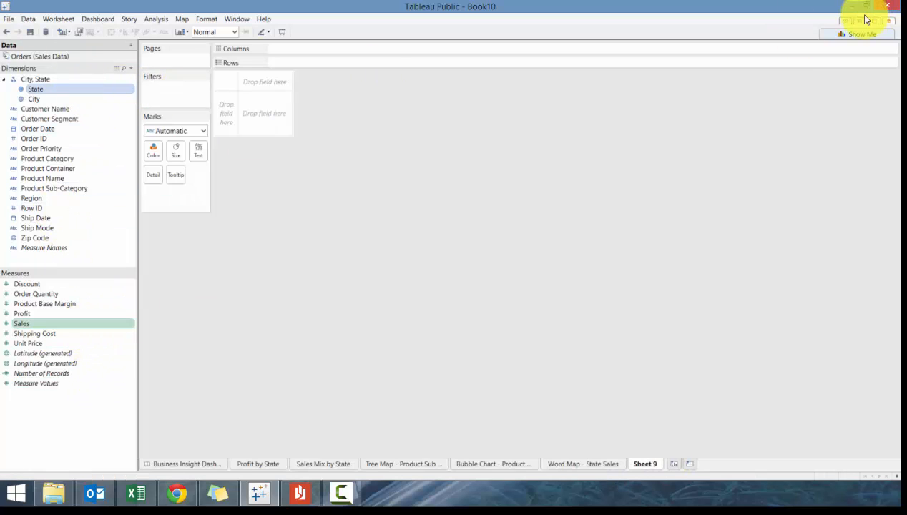
left_click(859, 35)
left_click(832, 94)
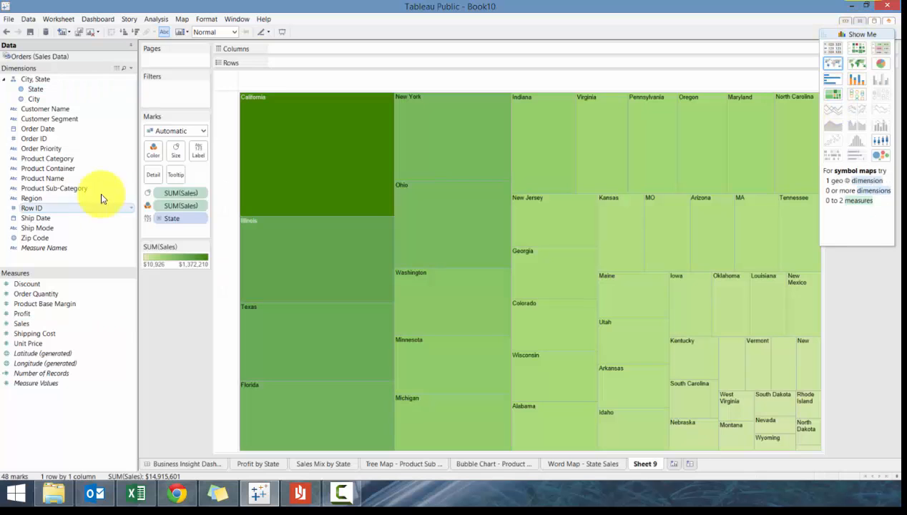
Change the state treemap's mark type to Text and color the words by State.
left_click(169, 131)
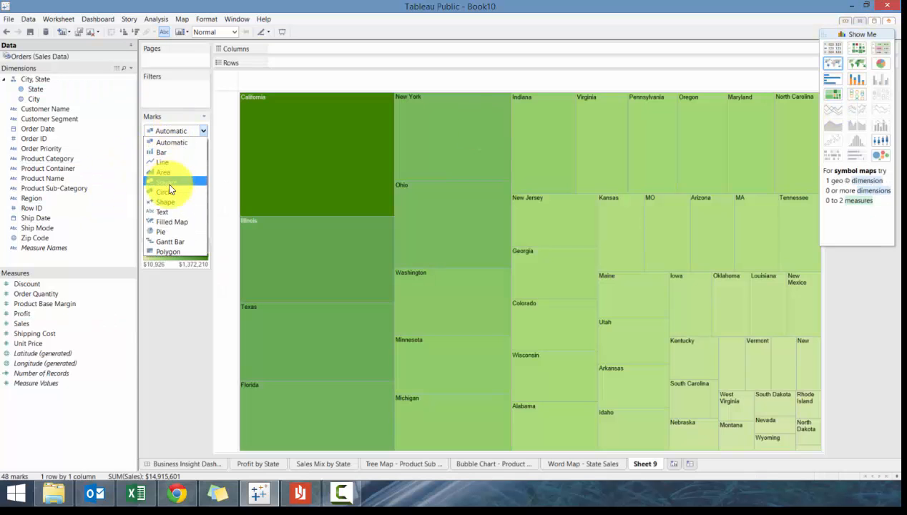
left_click(168, 211)
left_click_drag(43, 88, 153, 152)
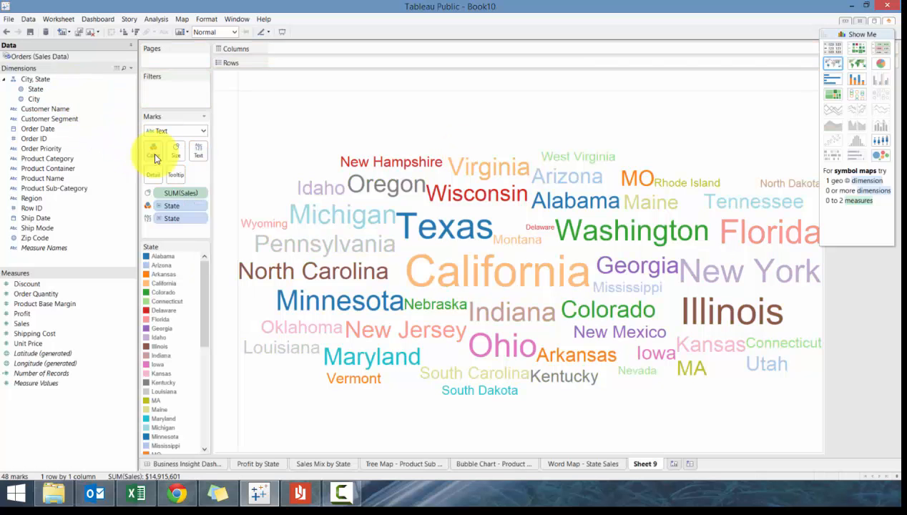
Delete the trial word cloud worksheet colored by State and add a new blank worksheet.
right_click(658, 460)
left_click(677, 374)
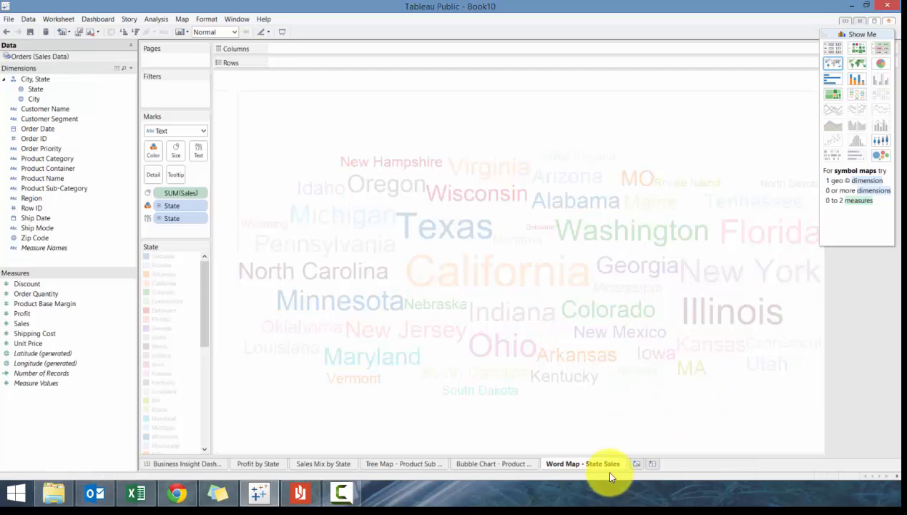
left_click(642, 465)
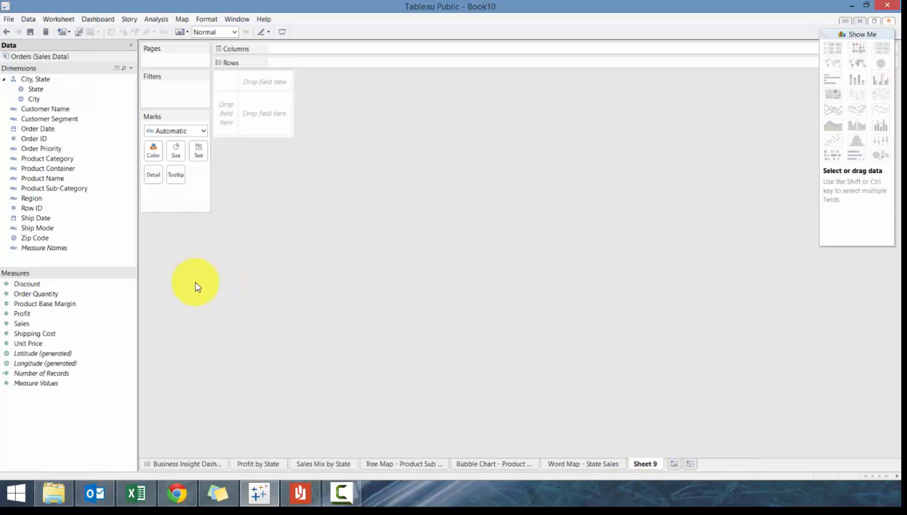
Create a Sales (bin) field from the Sales measure with a bin size of 100.
left_click(60, 324)
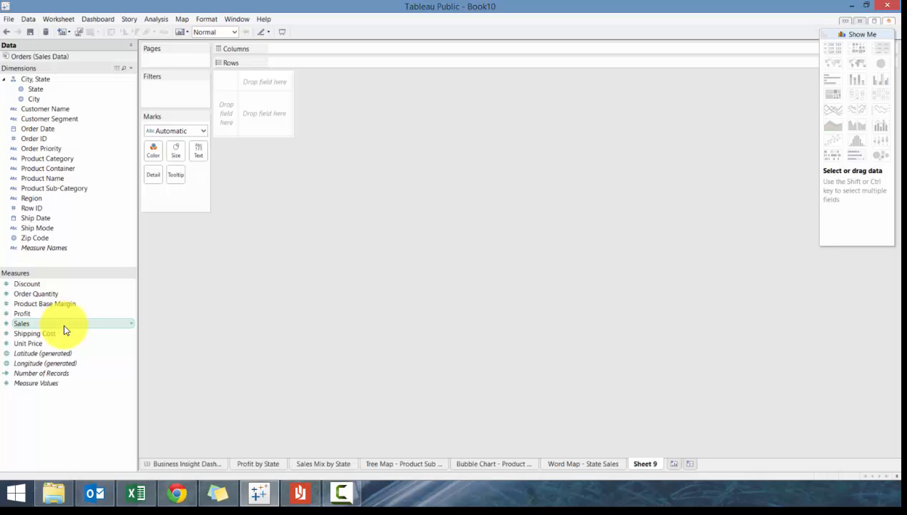
right_click(63, 326)
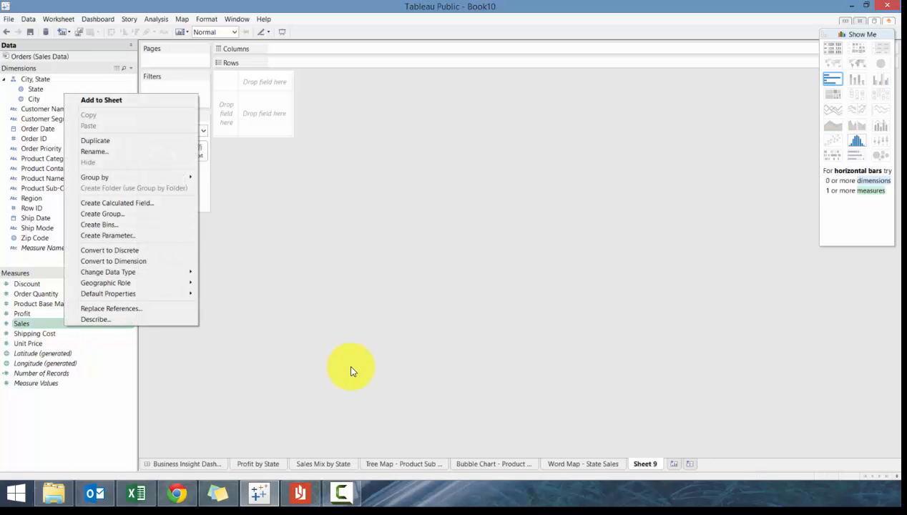
left_click(131, 224)
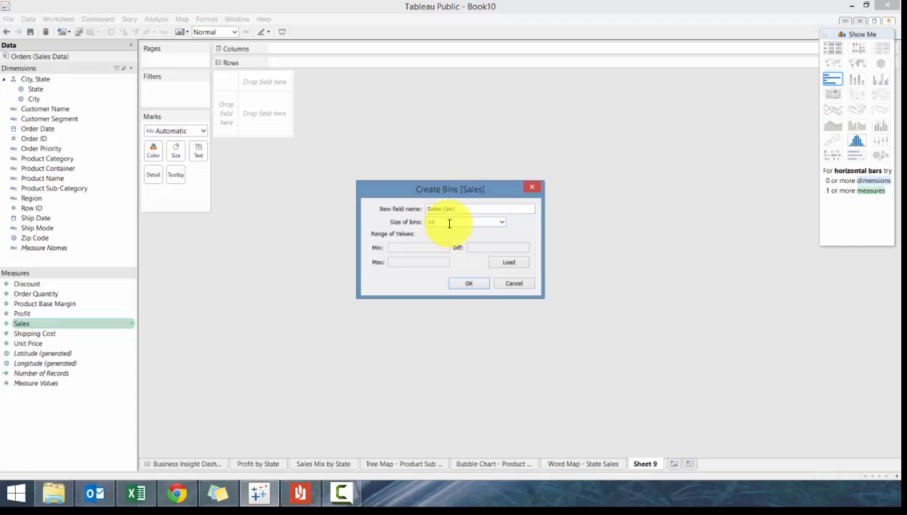
left_click(465, 284)
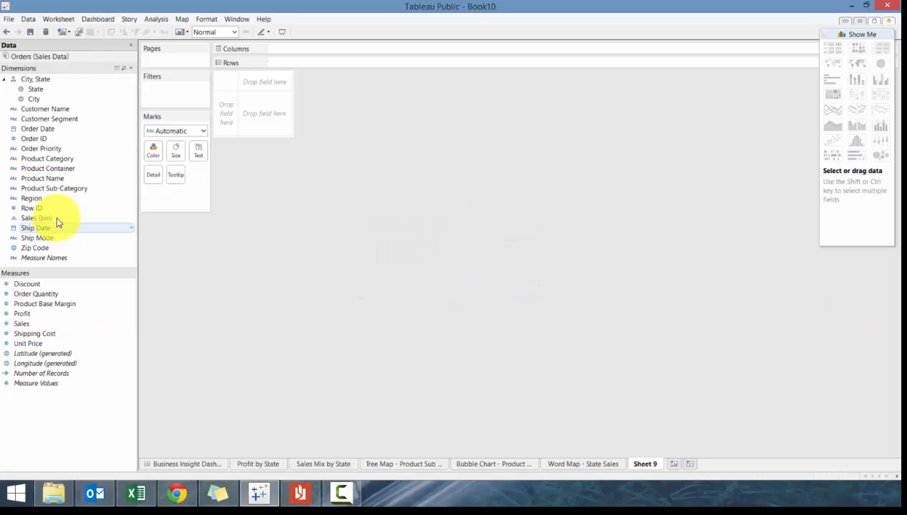
Chart Sales and Profit as rows against Sales (bin) as columns.
left_click_drag(56, 218, 305, 48)
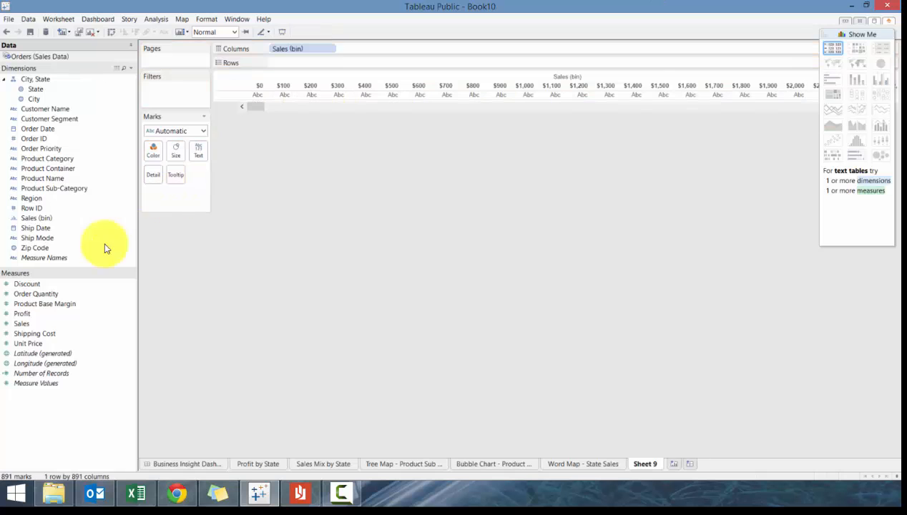
left_click_drag(52, 326, 348, 63)
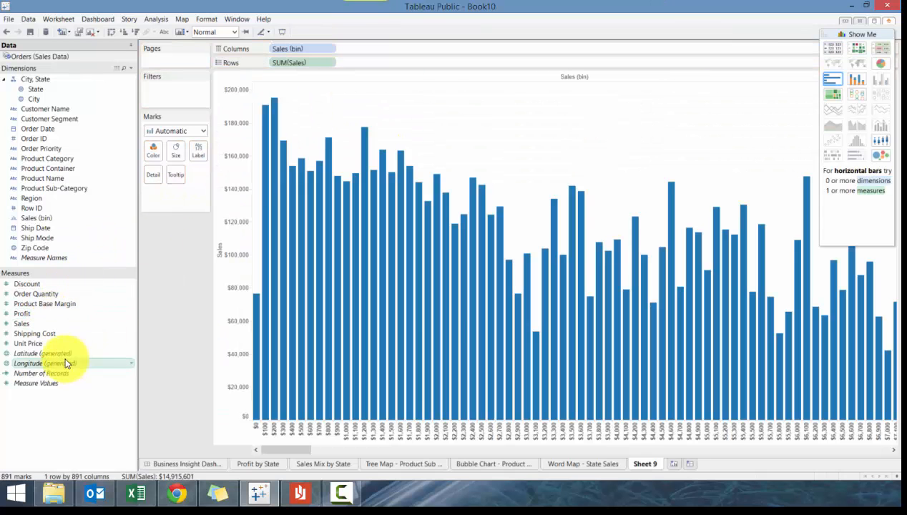
left_click_drag(29, 313, 373, 63)
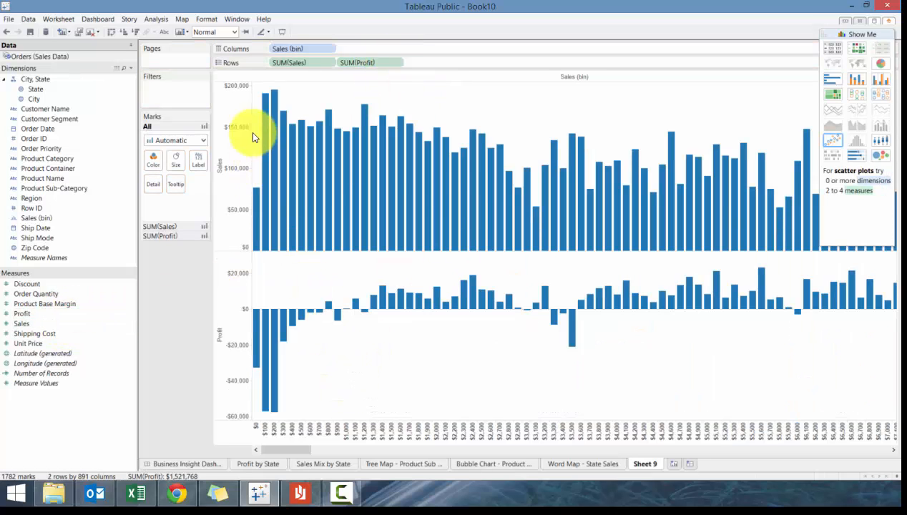
Give all the bars in both charts a black border.
left_click(154, 170)
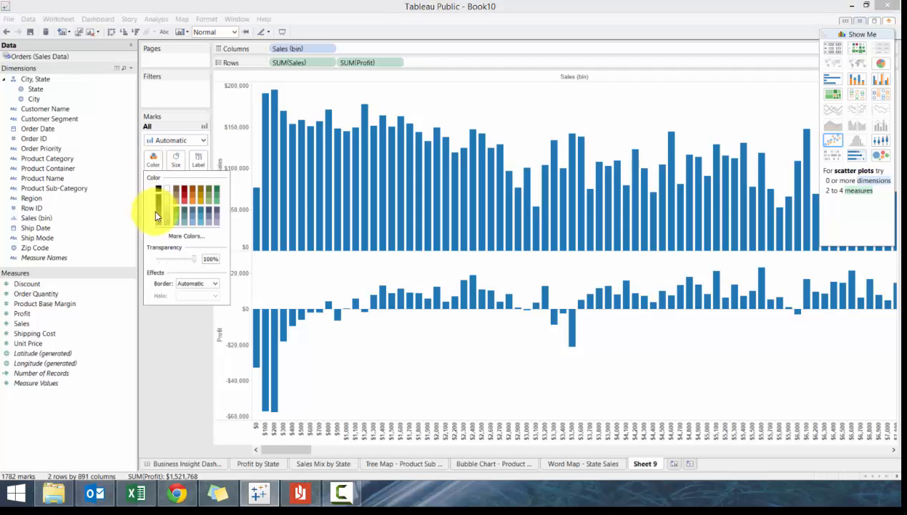
left_click(192, 283)
left_click(181, 324)
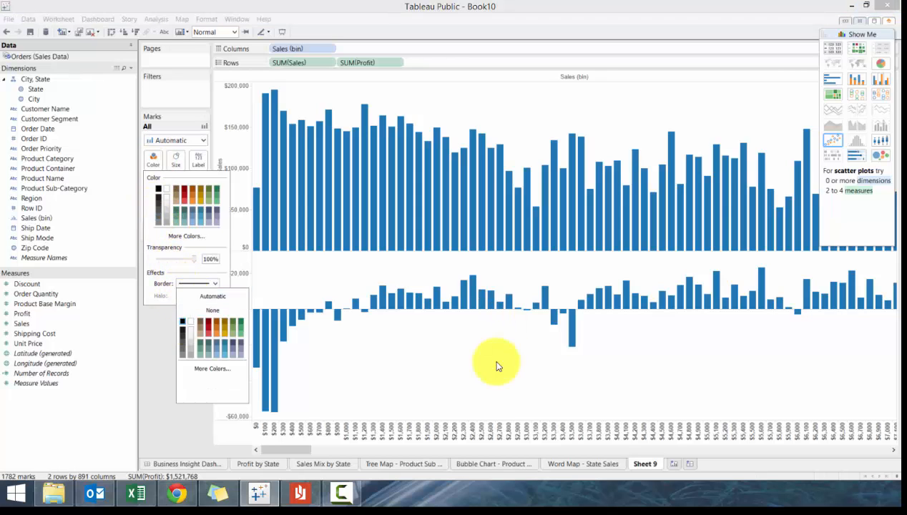
left_click(161, 342)
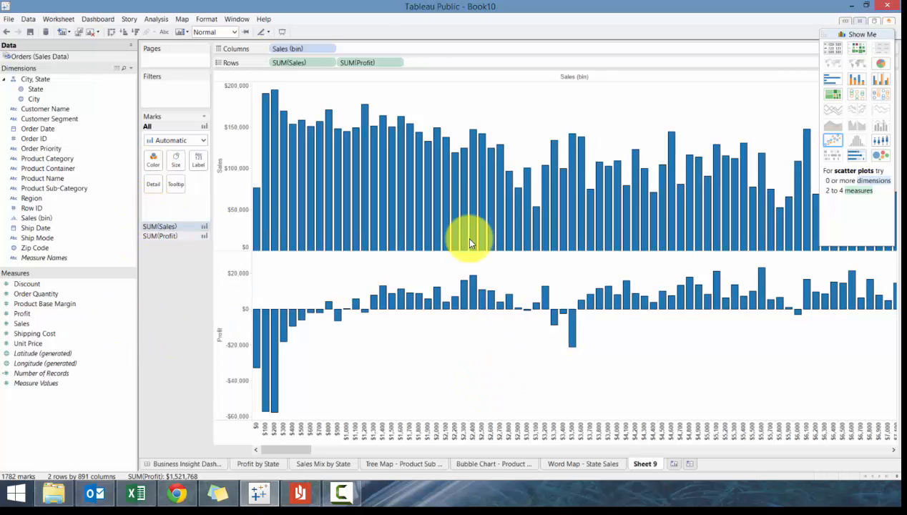
Label the Sales bars with Sales and the Profit bars with Profit.
left_click(159, 226)
left_click_drag(23, 323, 194, 172)
left_click(158, 237)
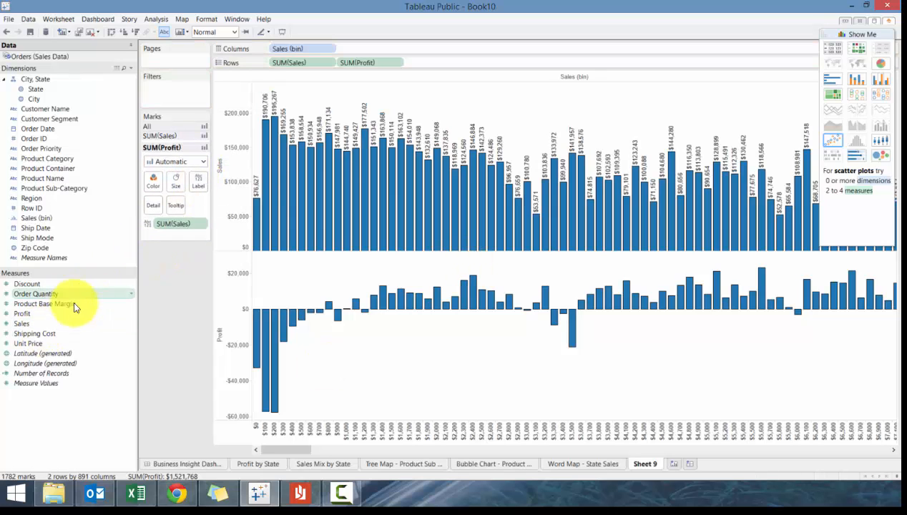
left_click_drag(43, 313, 195, 178)
left_click_drag(41, 314, 78, 326)
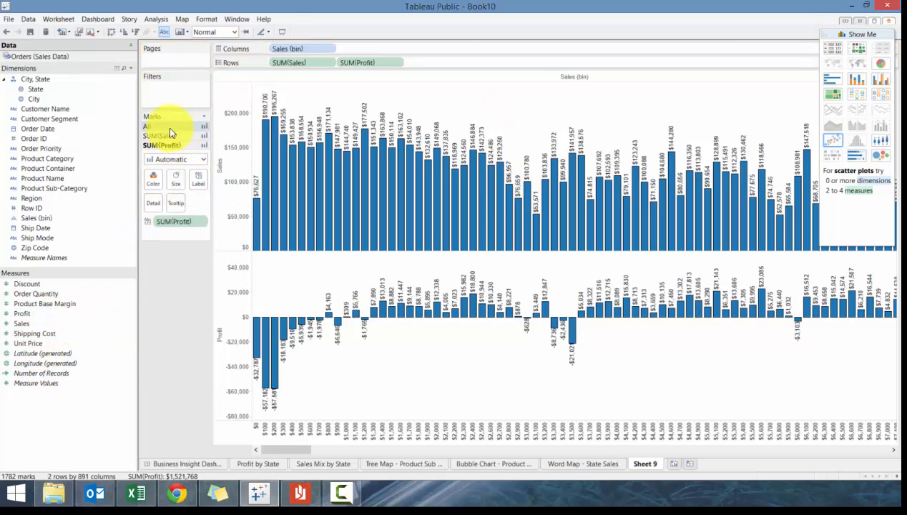
Color the bars in both charts by Profit and hide the chart suggestions.
left_click(172, 132)
left_click_drag(25, 314, 158, 161)
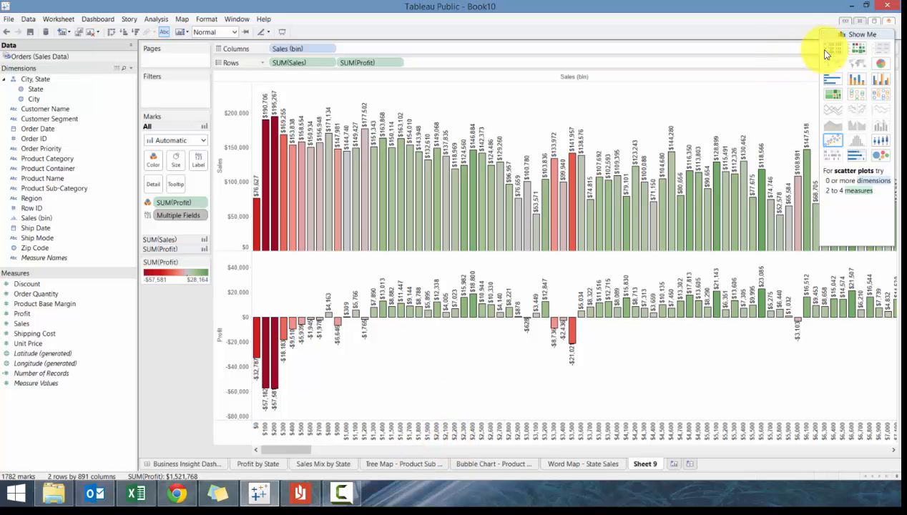
left_click(853, 34)
Look over the full range of sales bins and select the $0 to $1,000 bins to examine their Sales and Profit.
left_click_drag(299, 448, 893, 413)
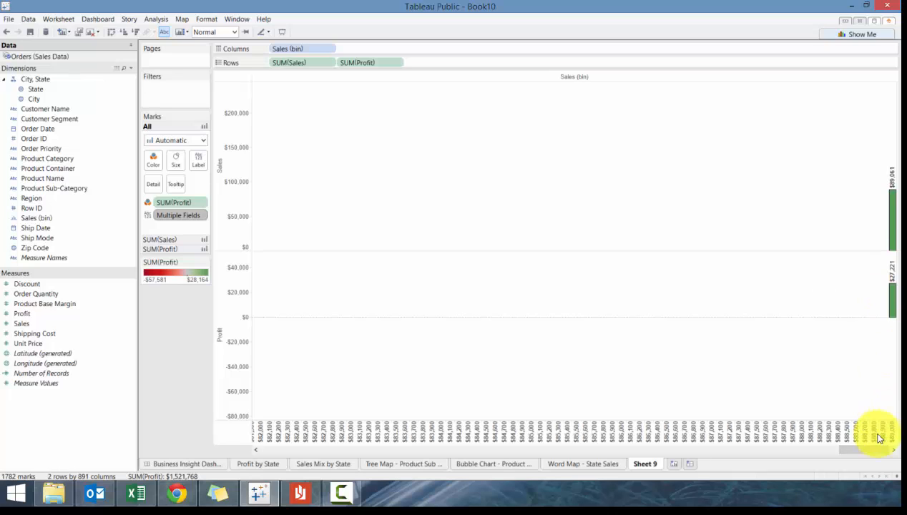
left_click_drag(864, 449, 232, 492)
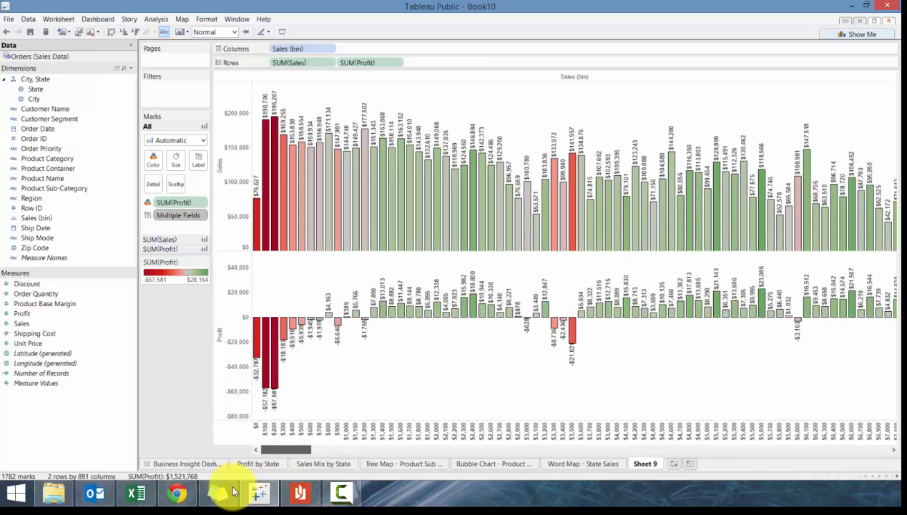
left_click_drag(352, 100, 232, 371)
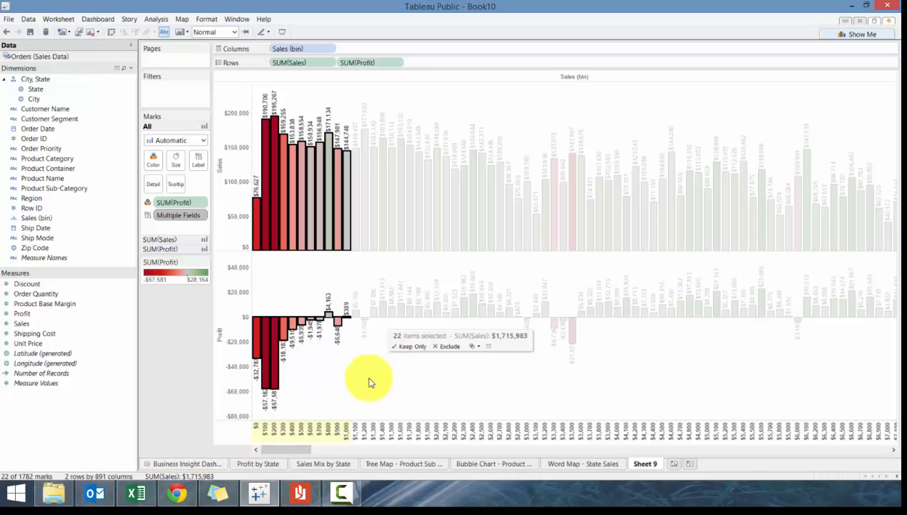
left_click_drag(350, 406, 239, 272)
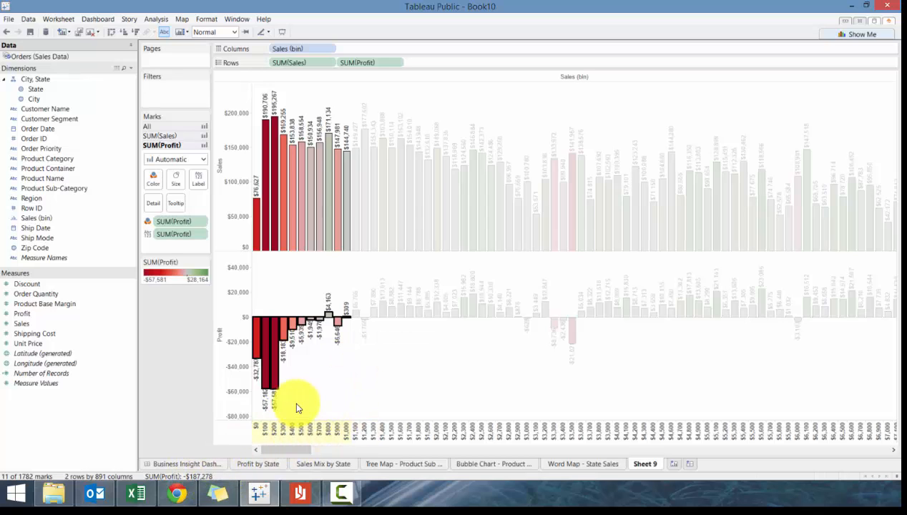
left_click(317, 395)
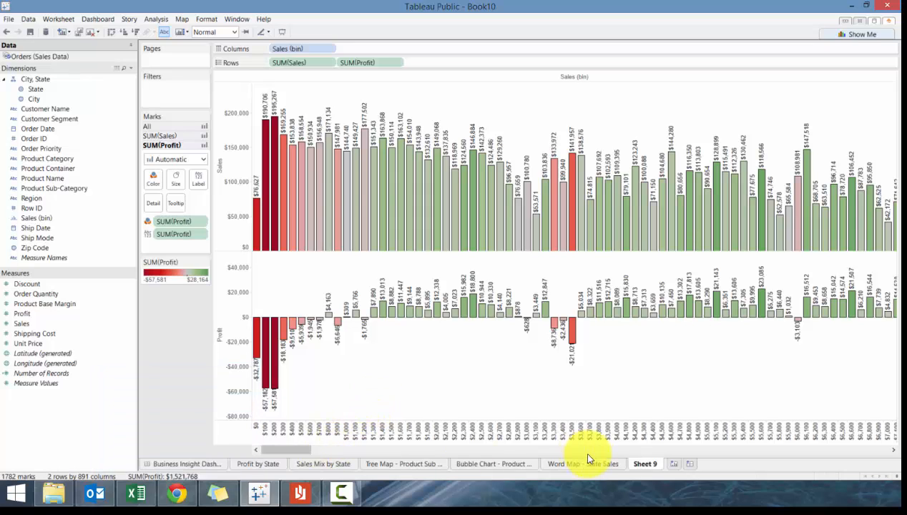
Rename the binned Sales and Profit worksheet as "Histogram".
double_click(643, 463)
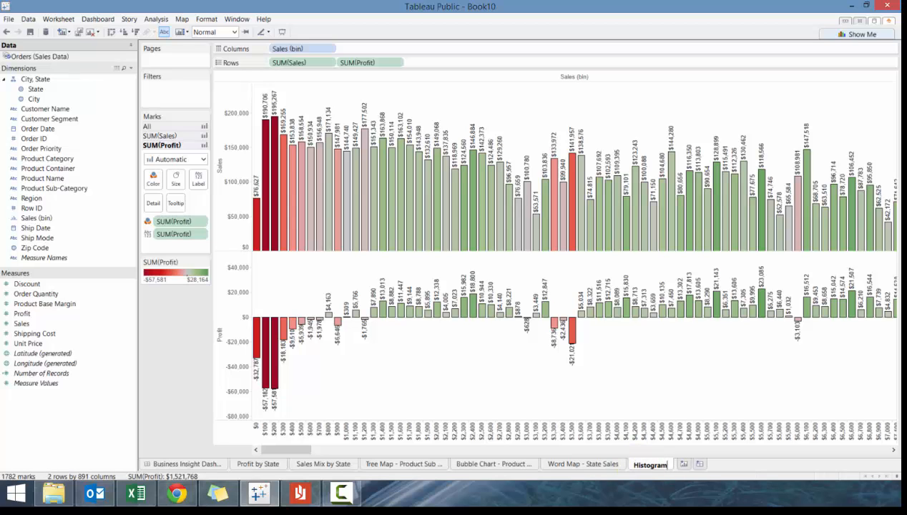
key("F9")
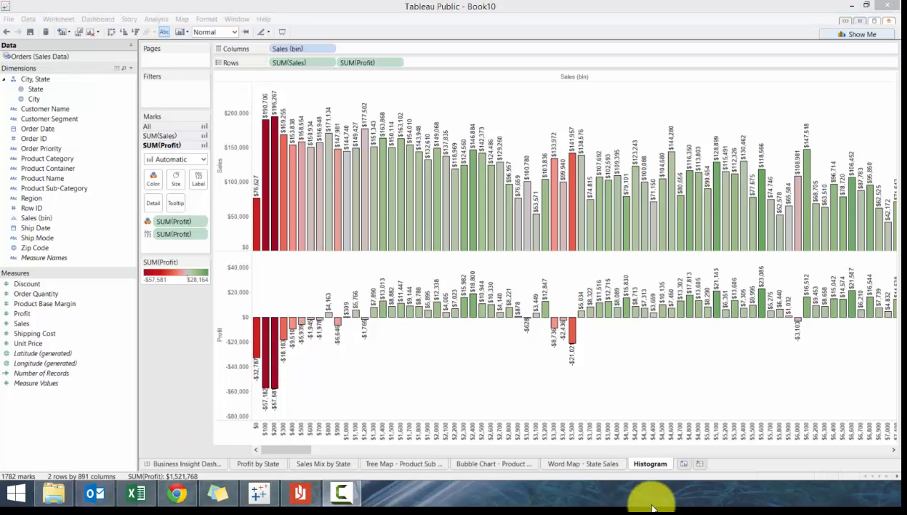
On a new worksheet, build a pie chart of Sales by Order Priority.
left_click(687, 464)
left_click(683, 463)
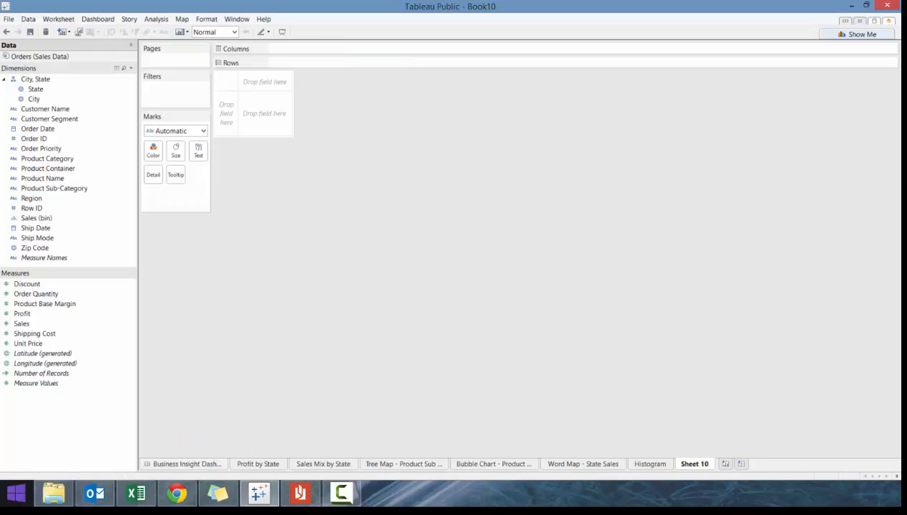
left_click(837, 40)
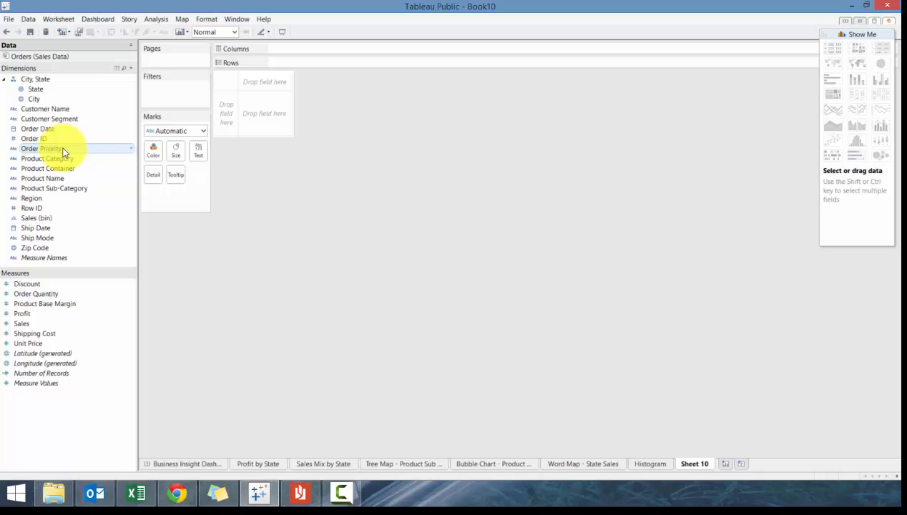
left_click_drag(62, 151, 294, 64)
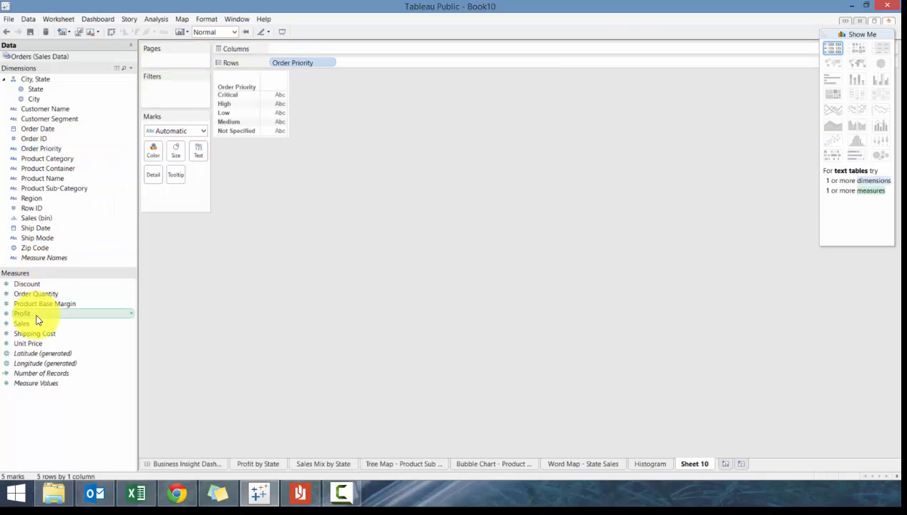
left_click_drag(38, 319, 319, 55)
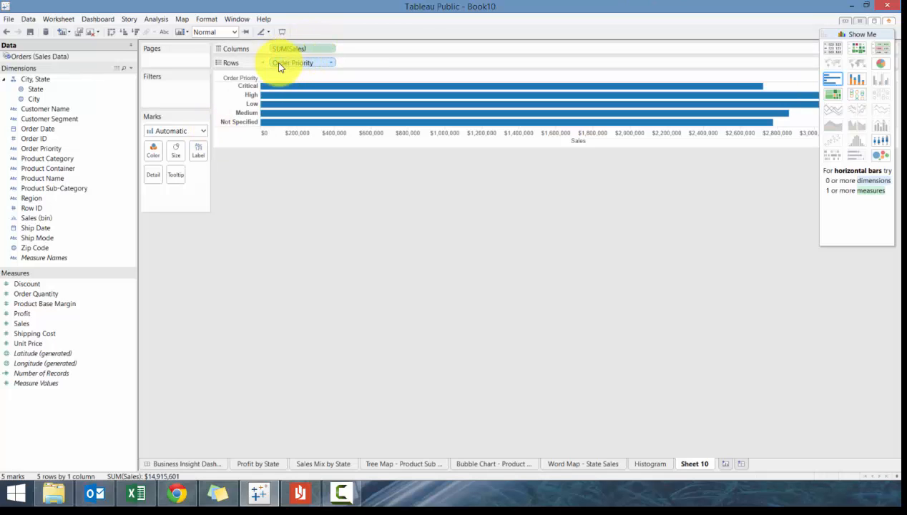
left_click(878, 62)
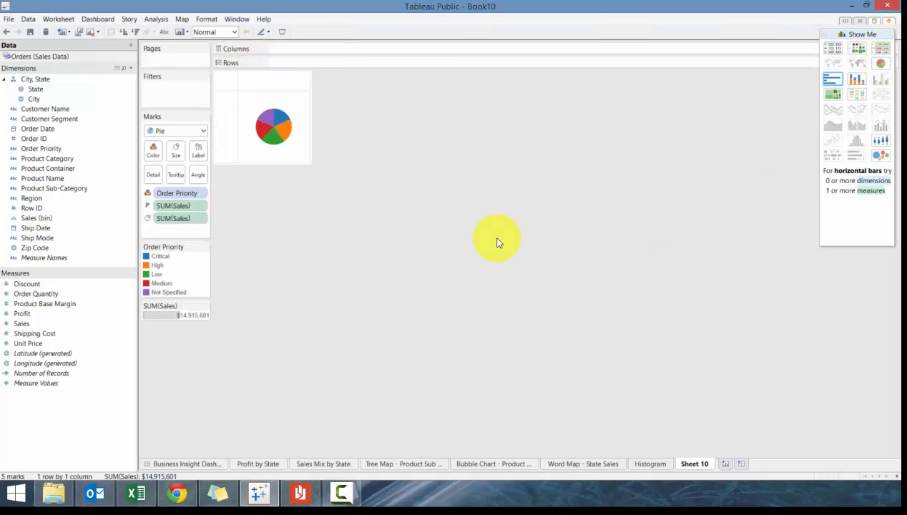
Fit the pie chart to Entire View and adjust the mark size so the whole circle fills most of the view uncropped.
left_click(176, 151)
left_click_drag(195, 173, 224, 174)
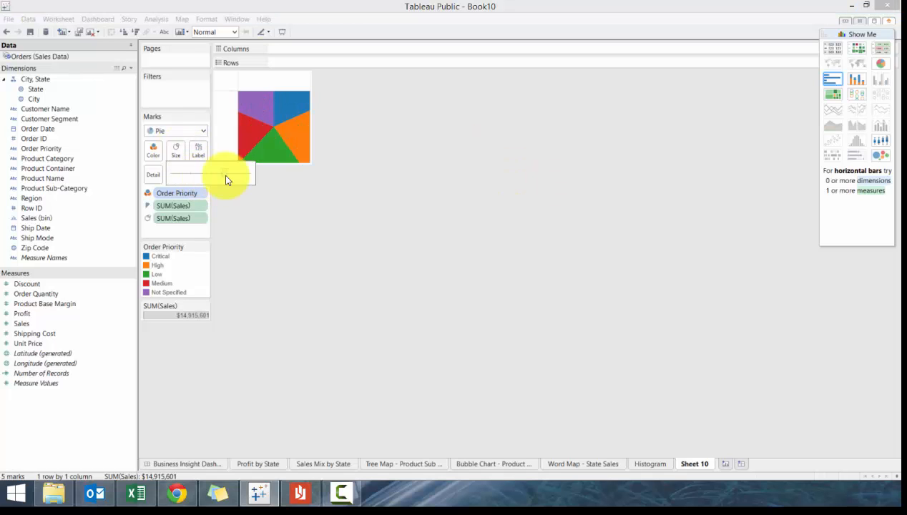
left_click(234, 32)
left_click(214, 64)
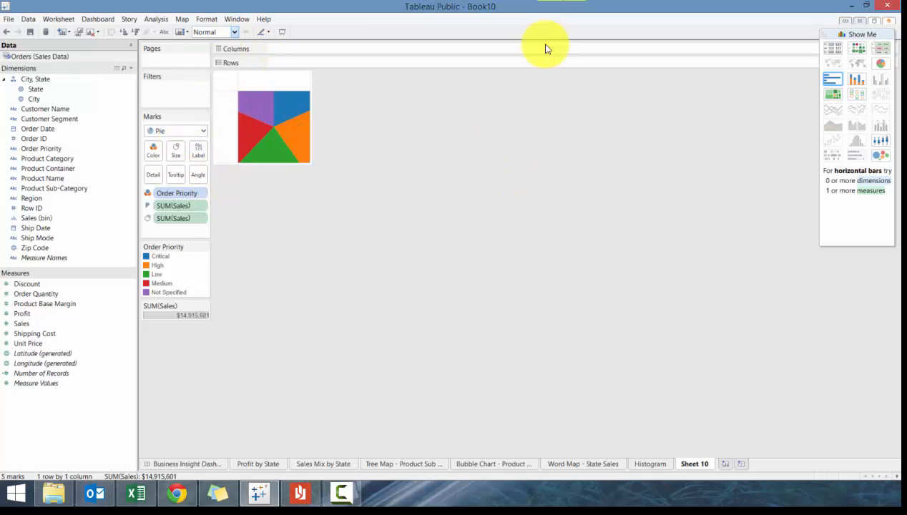
left_click(176, 151)
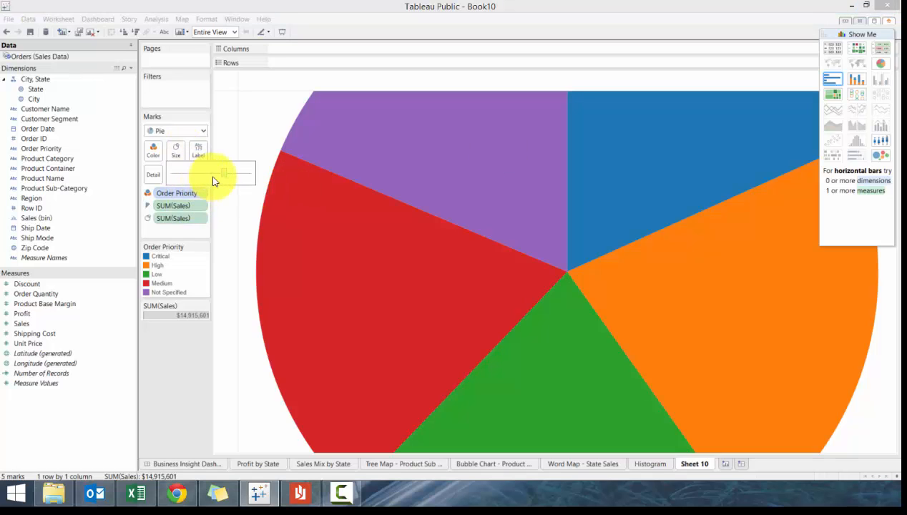
left_click_drag(224, 179, 202, 173)
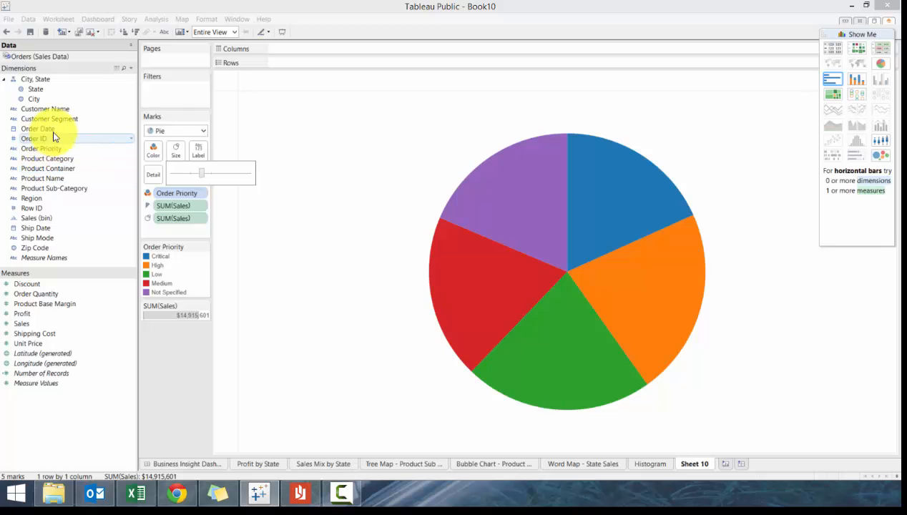
Label the pie slices with Order Priority and Sales, and give the slices a black border.
left_click_drag(54, 149, 199, 153)
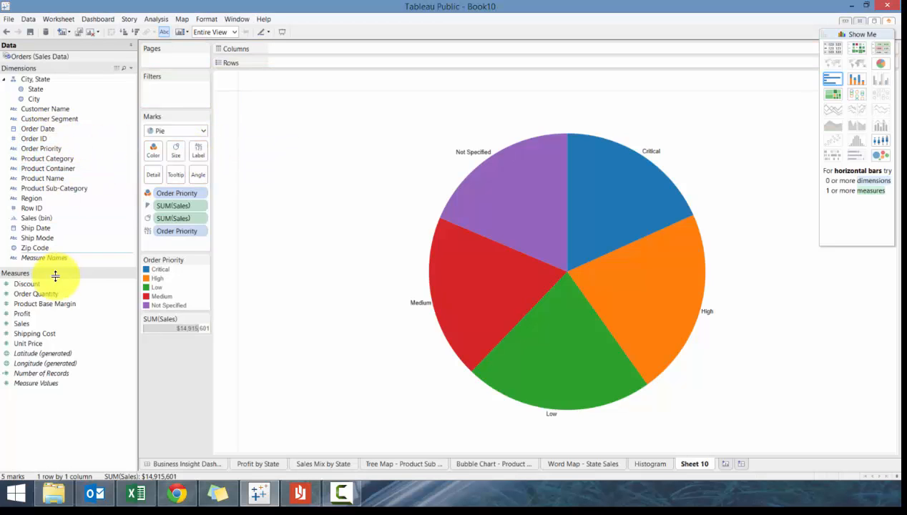
left_click_drag(38, 325, 198, 153)
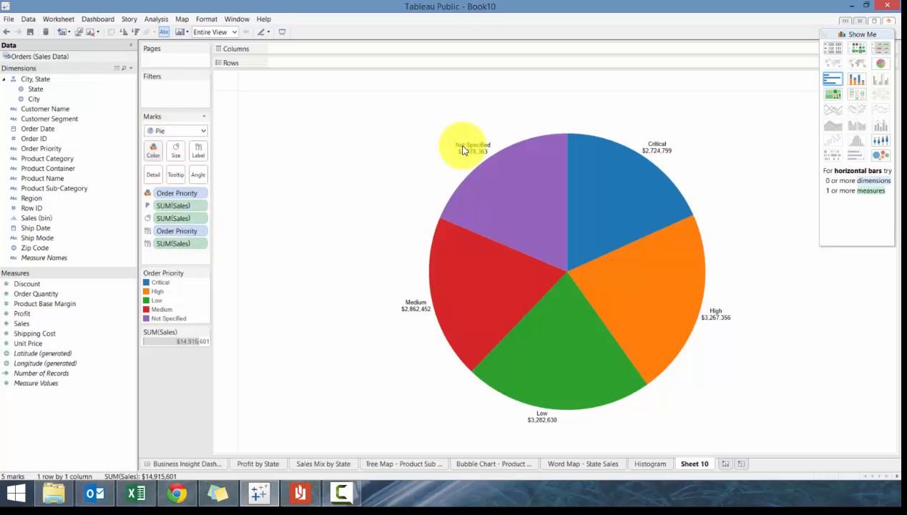
left_click(153, 150)
left_click(195, 229)
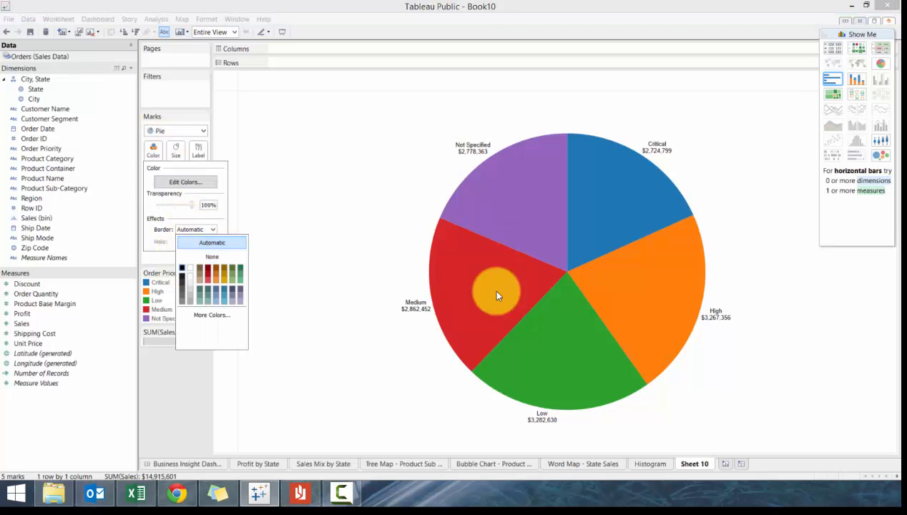
Rename the pie chart worksheet as "Pie Chart Sales".
left_click(695, 463)
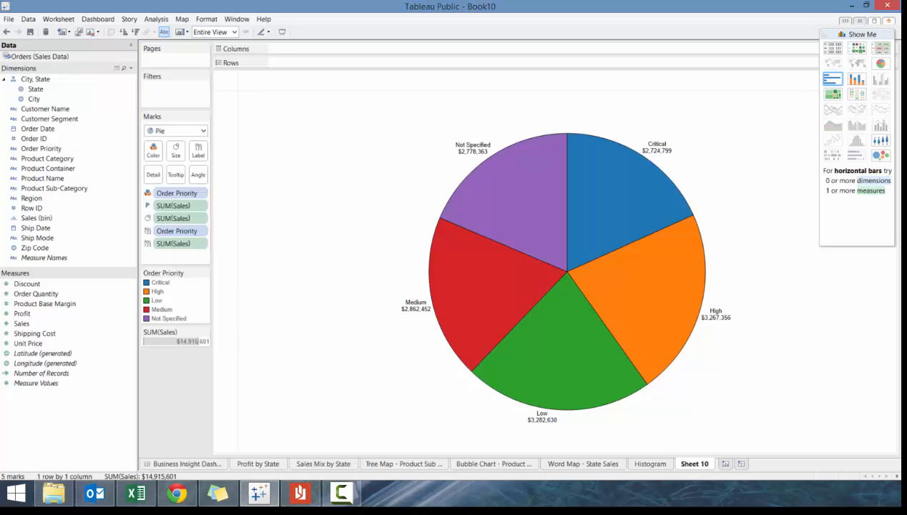
double_click(696, 464)
type("Pie C")
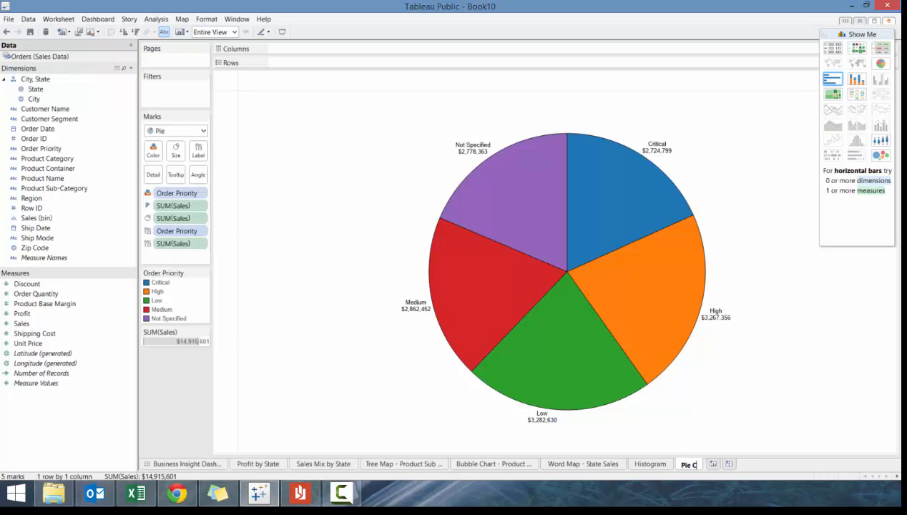
type("hart Sales")
key("Return")
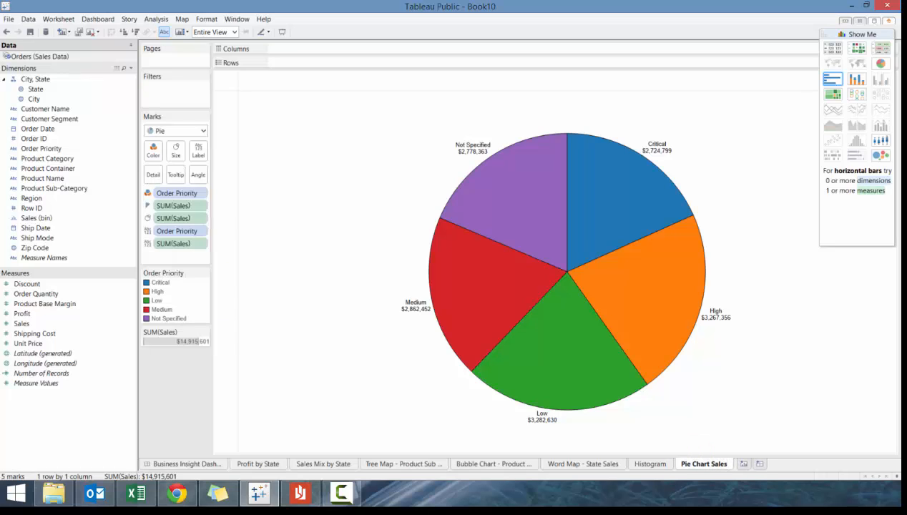